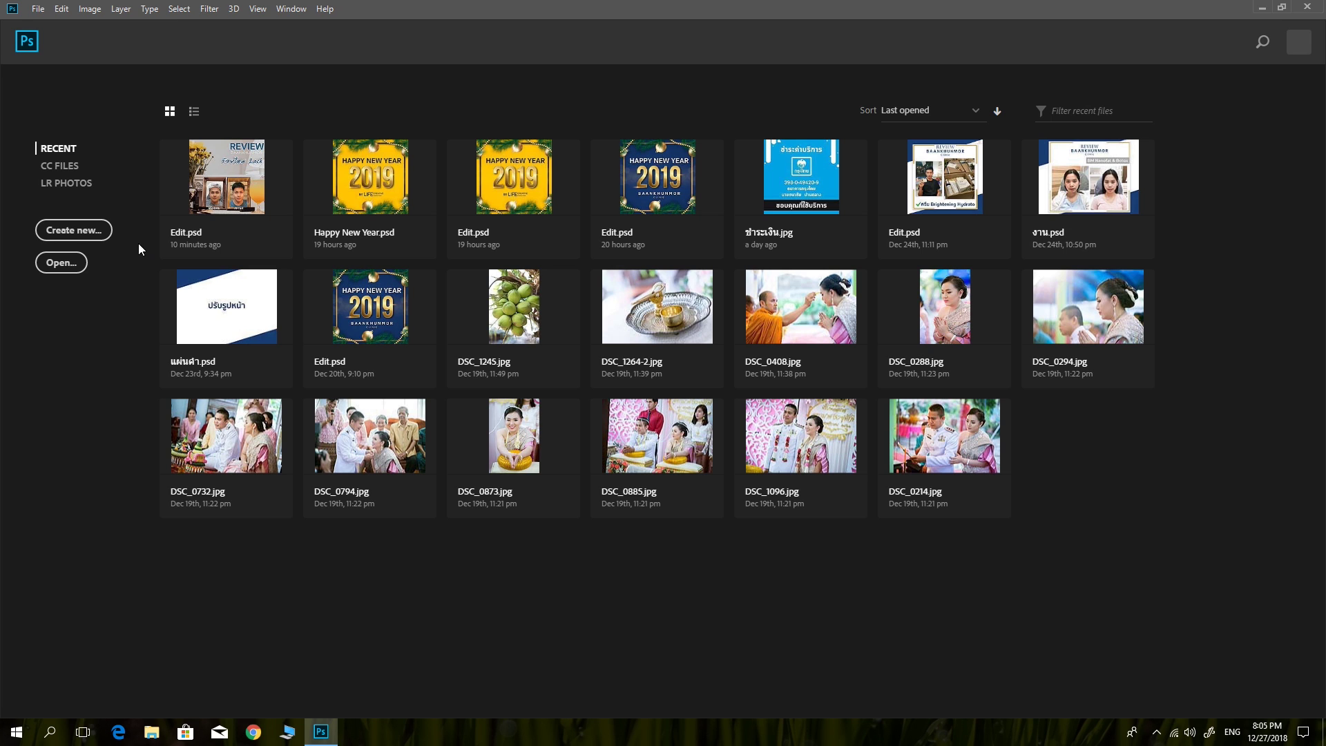
Create a new Web preset document, 1080 × 1080 px, with Artboards enabled
click(94, 234)
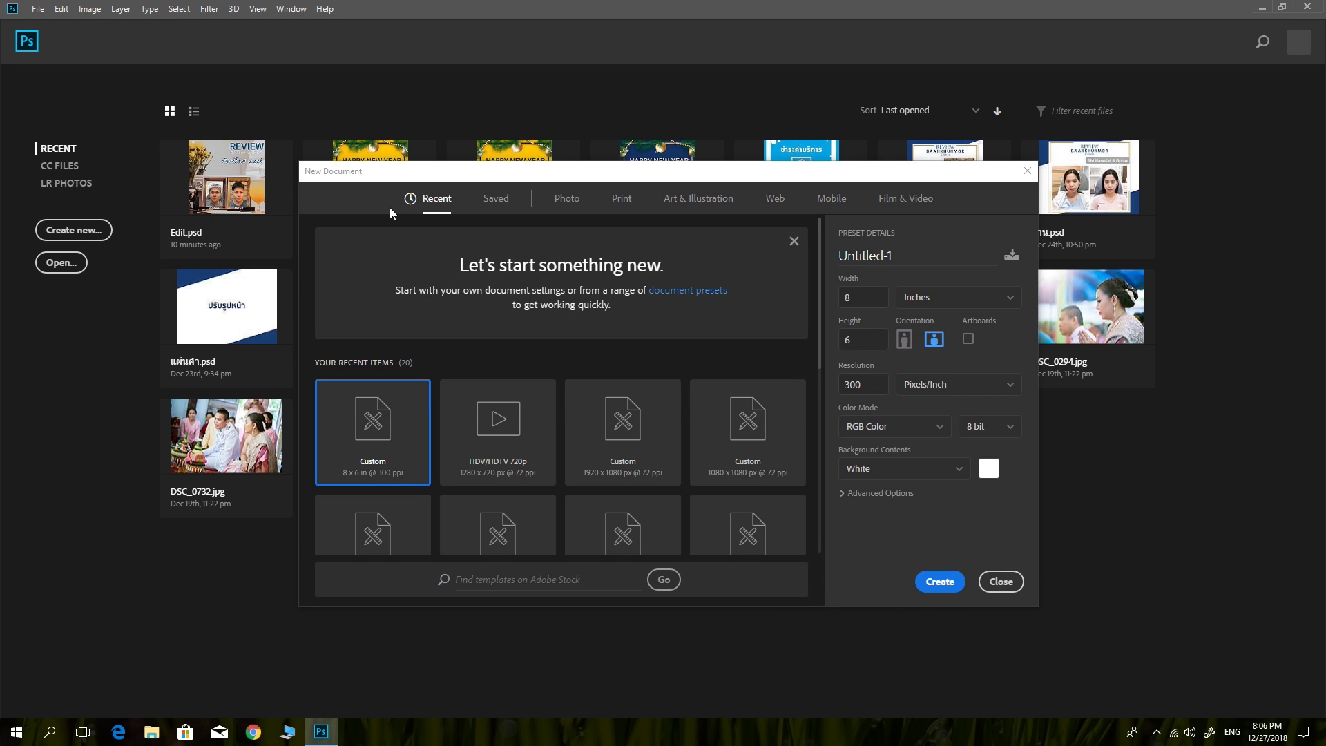
click(558, 202)
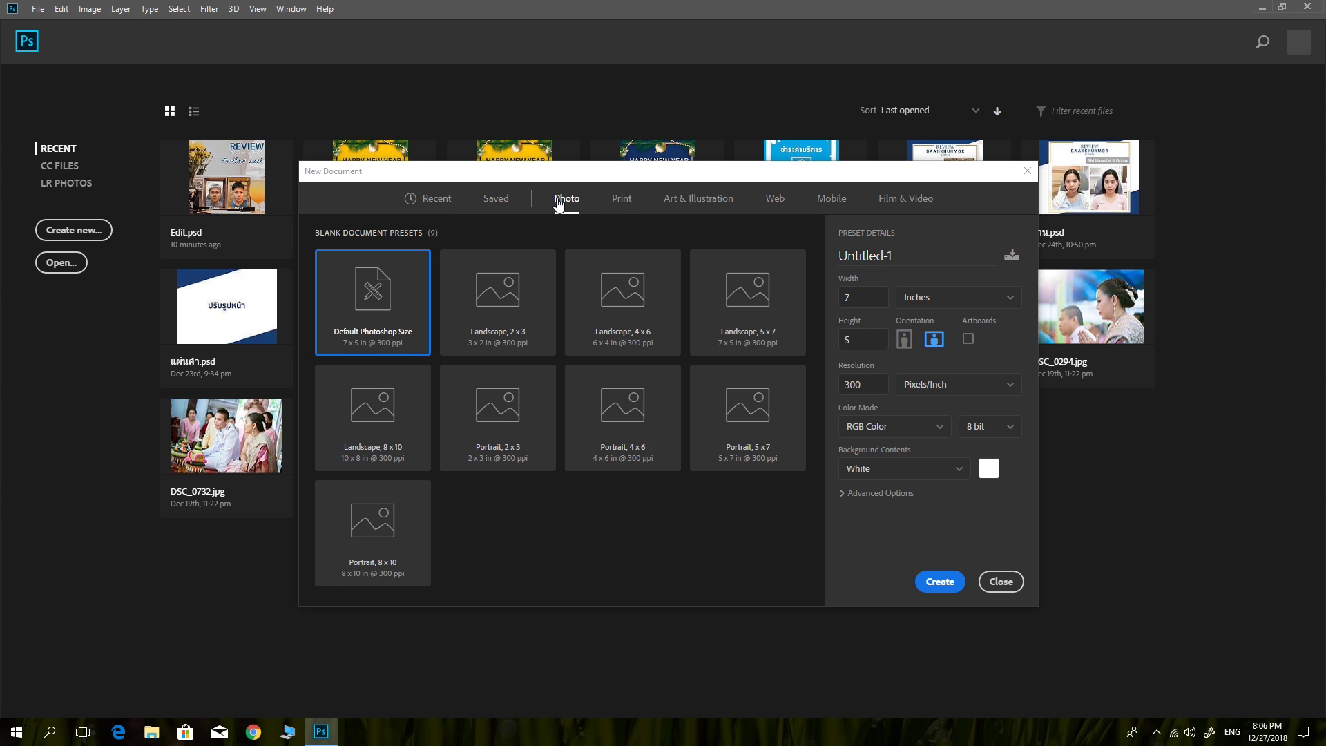
click(621, 200)
click(775, 200)
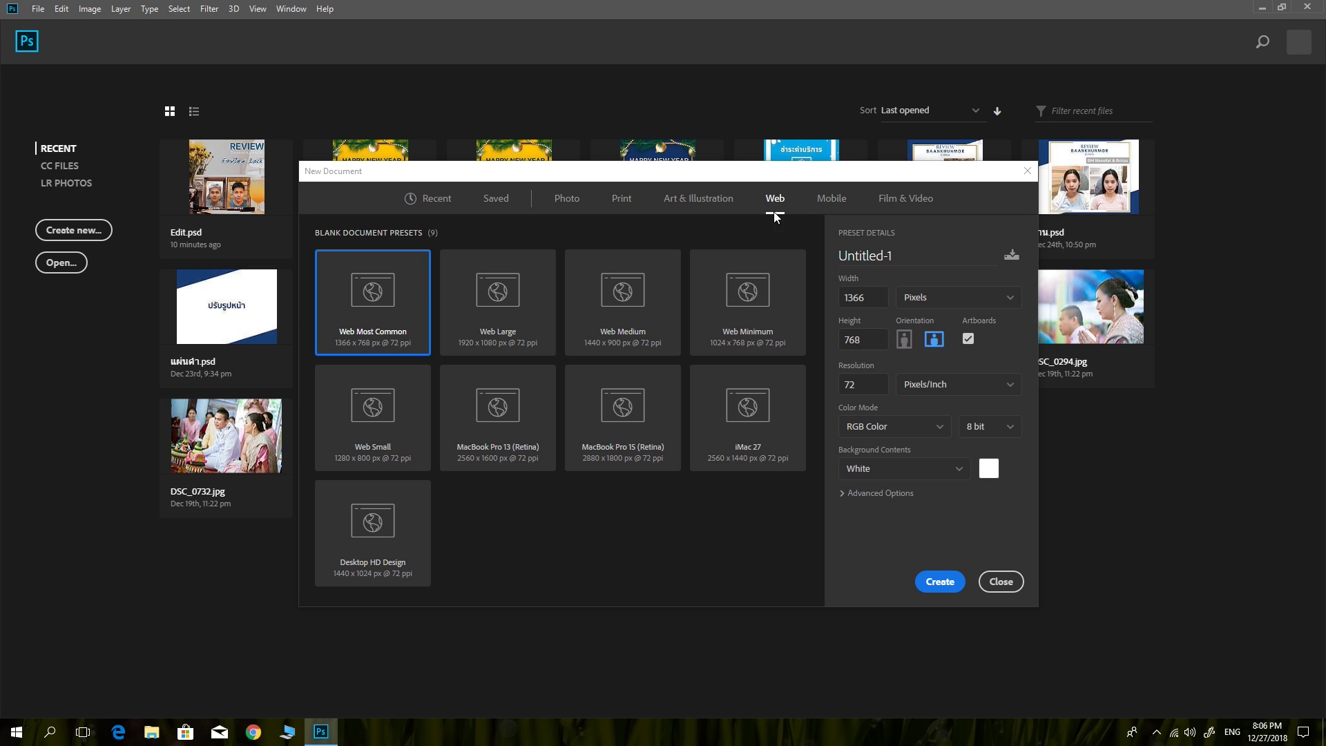
key(Tab)
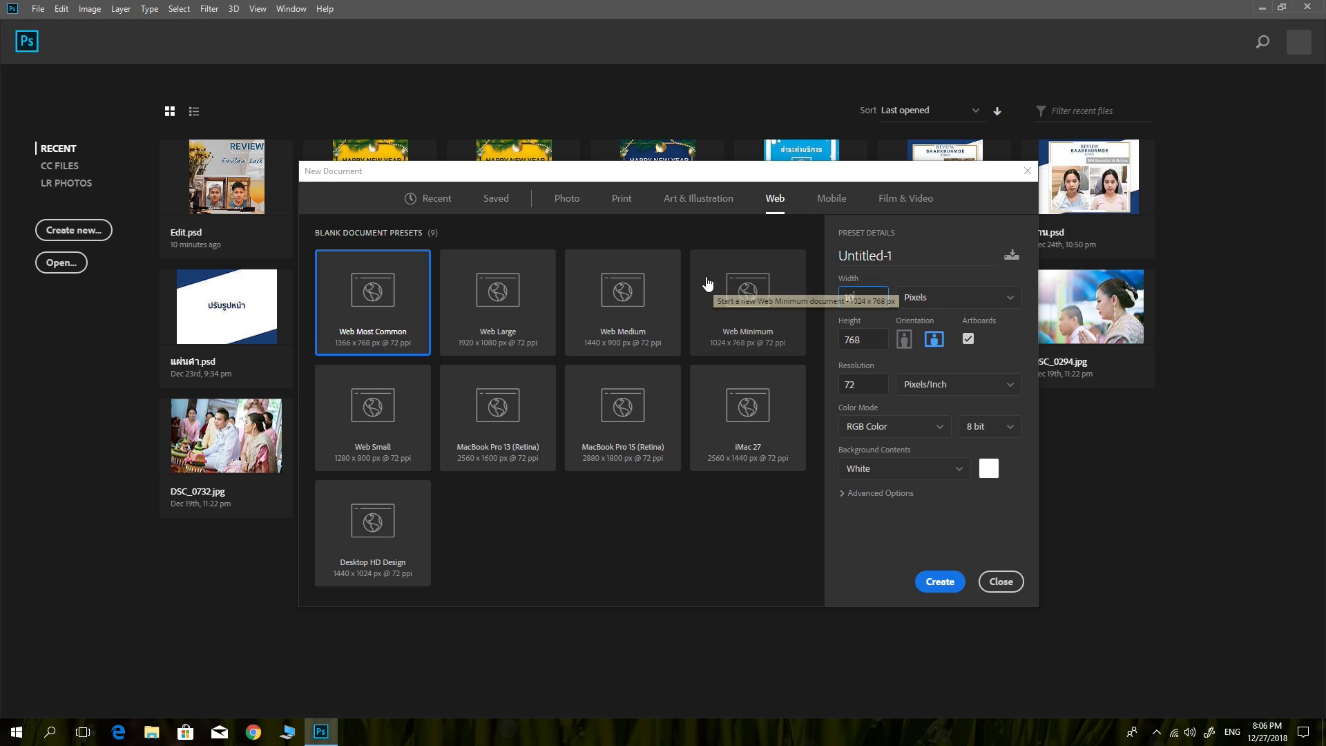
text(1080)
click(880, 341)
text(1080)
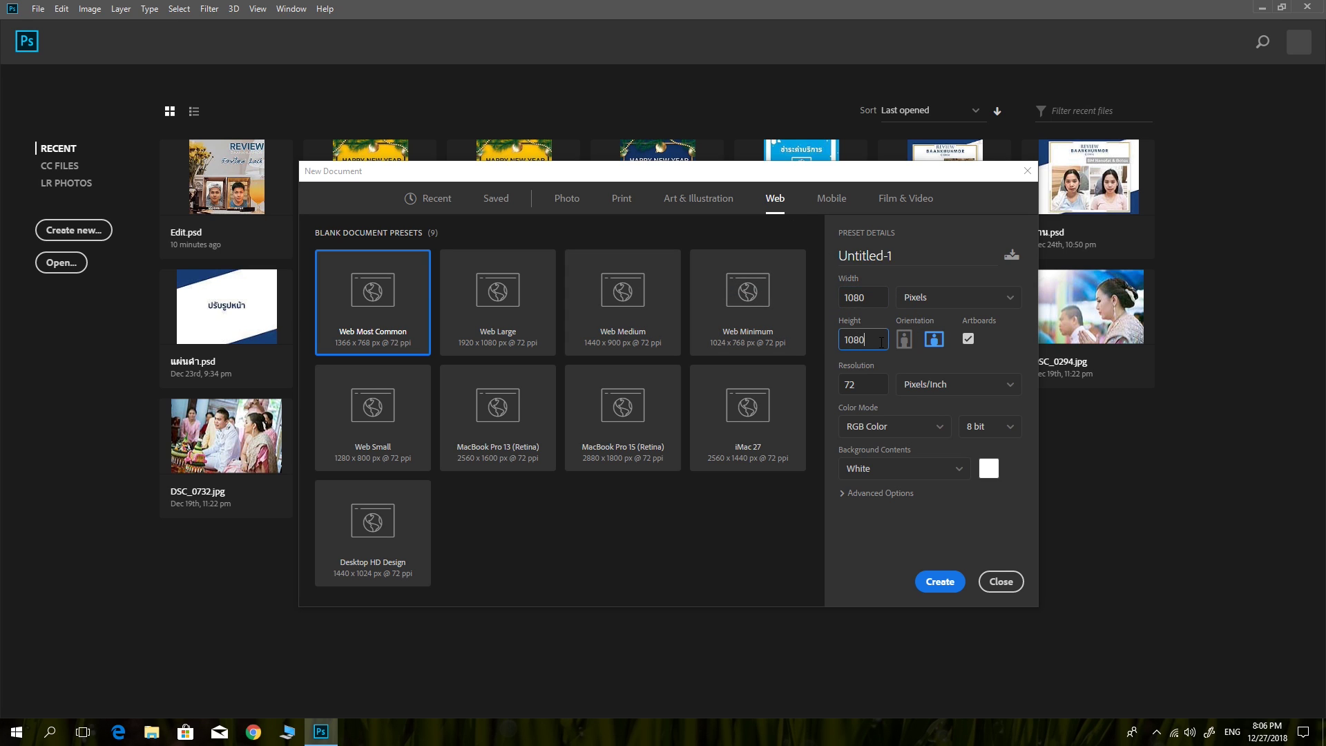
click(950, 586)
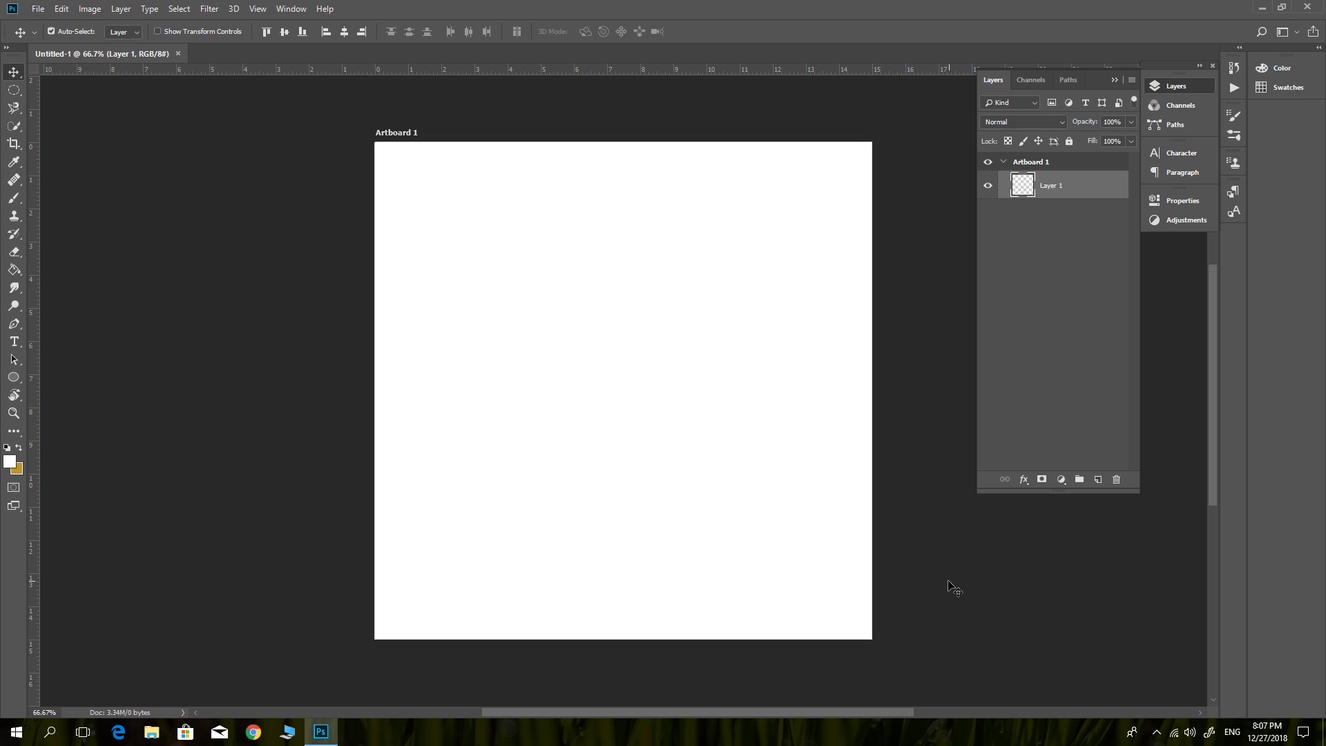
Bring the portrait photo from the New Volume (H:) drive into the document
click(152, 732)
double_click(428, 523)
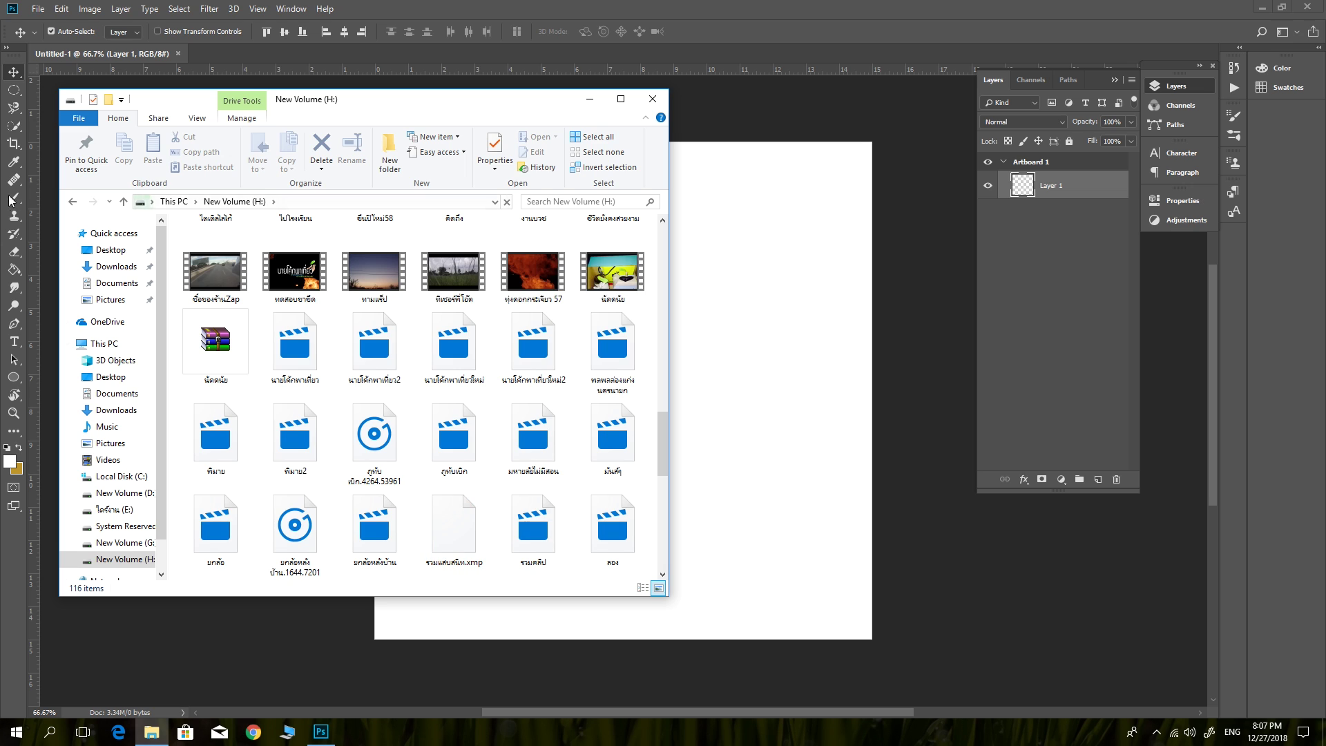
click(373, 345)
click(737, 499)
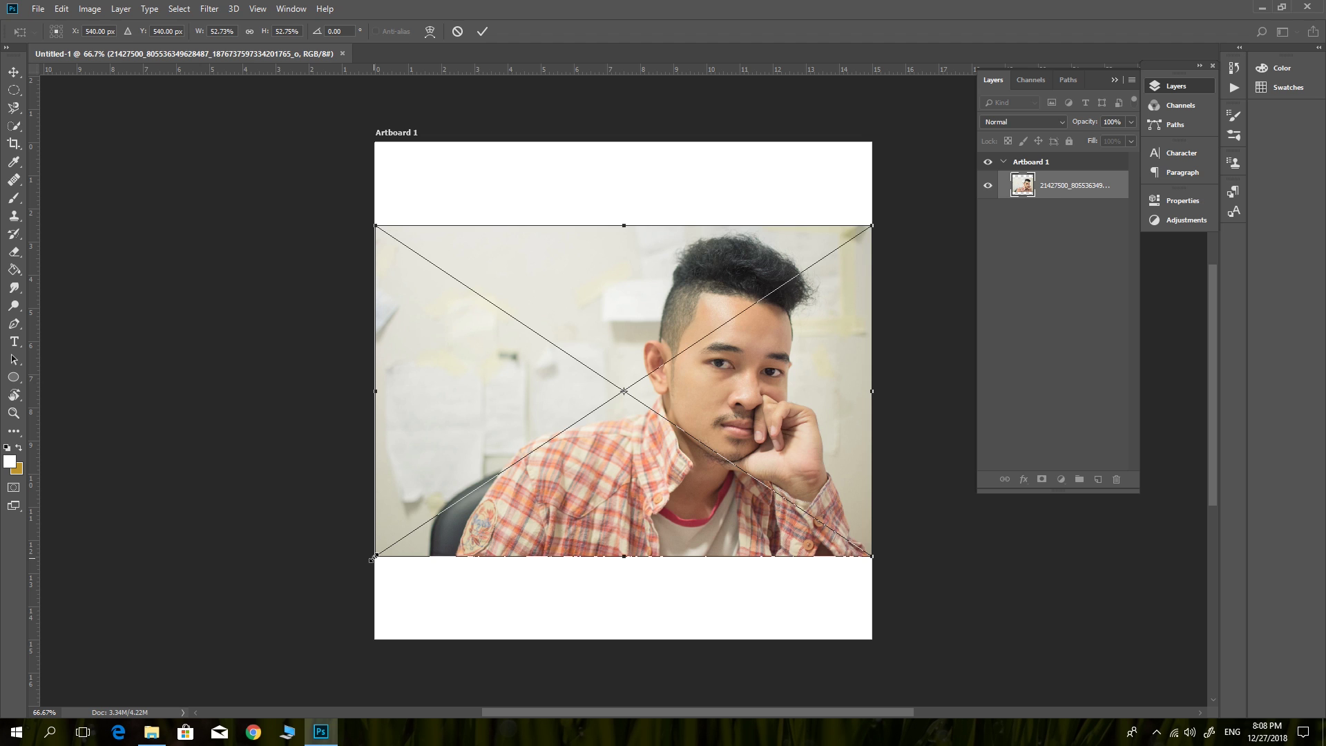
Scale and position the portrait to cover the whole artboard, then commit the transform
drag(374, 557, 221, 659)
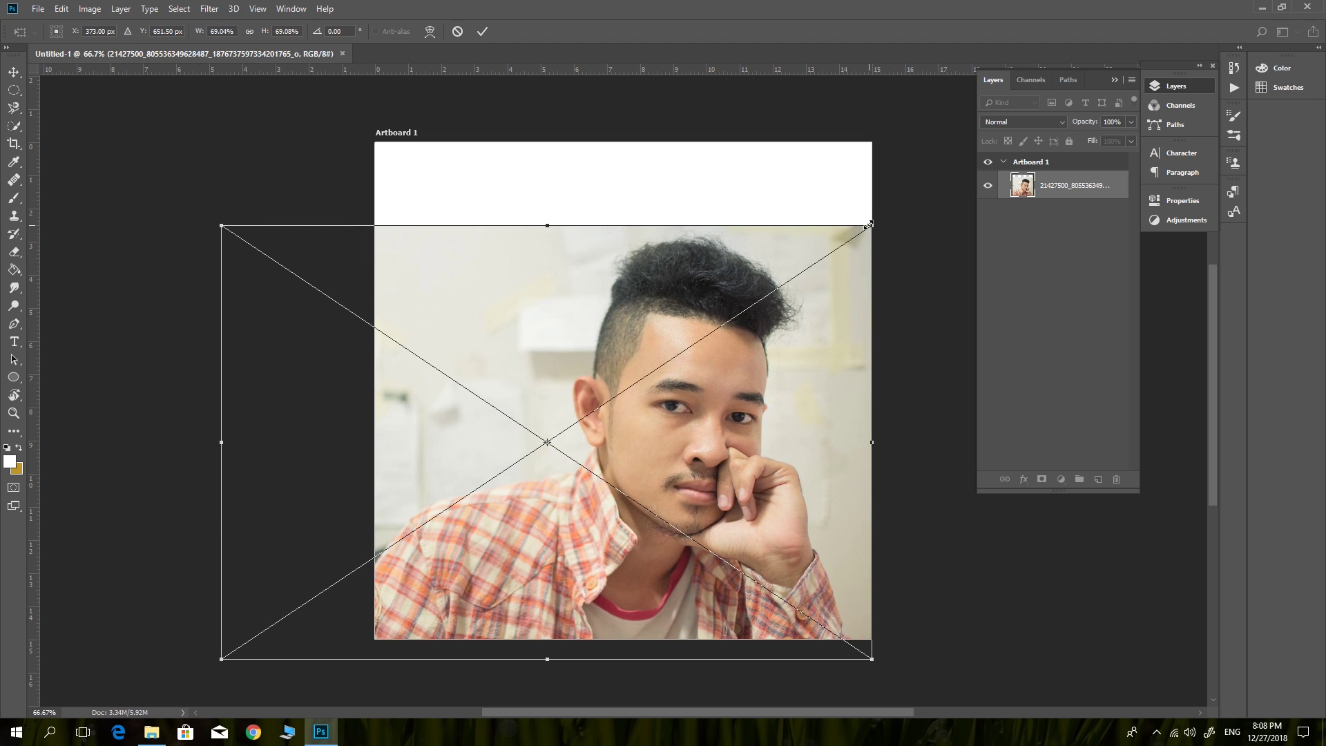
drag(869, 224, 981, 152)
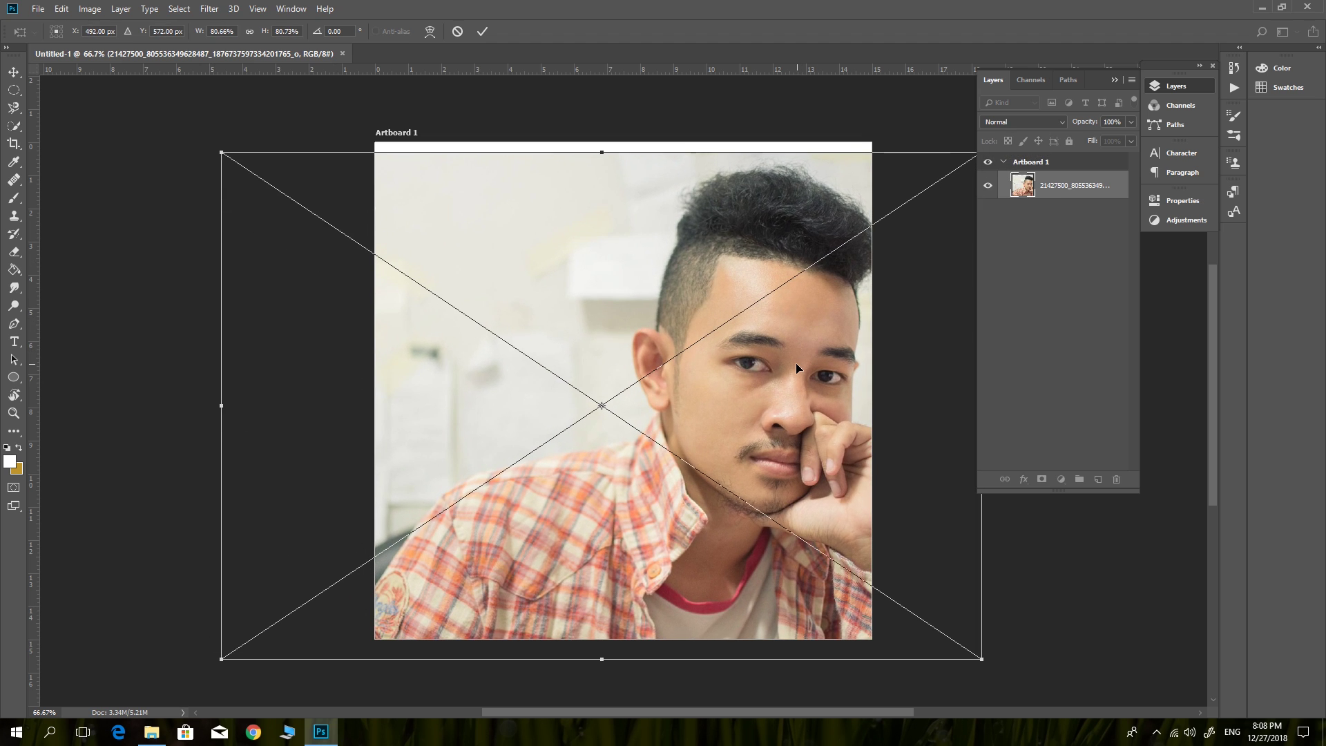
drag(795, 362, 796, 350)
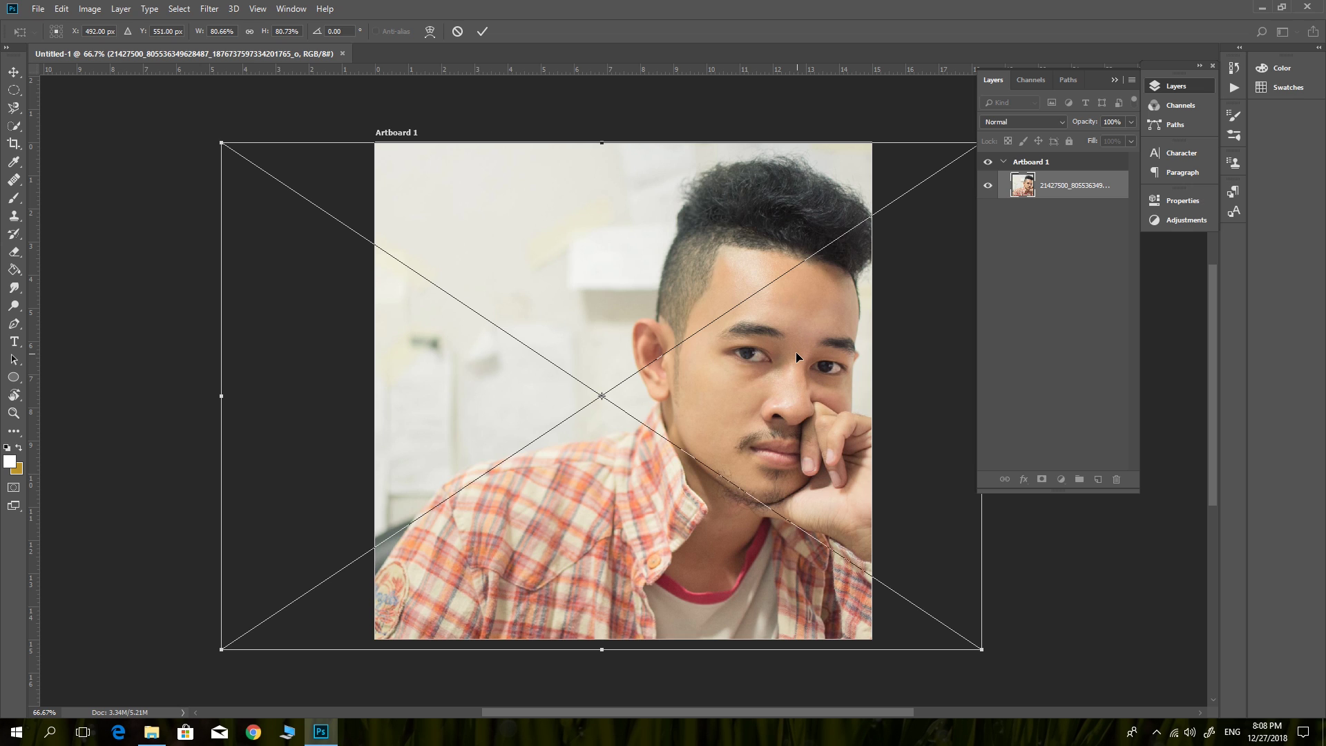
key(shift+Left)
key(shift+Left)
key(shift+Left)
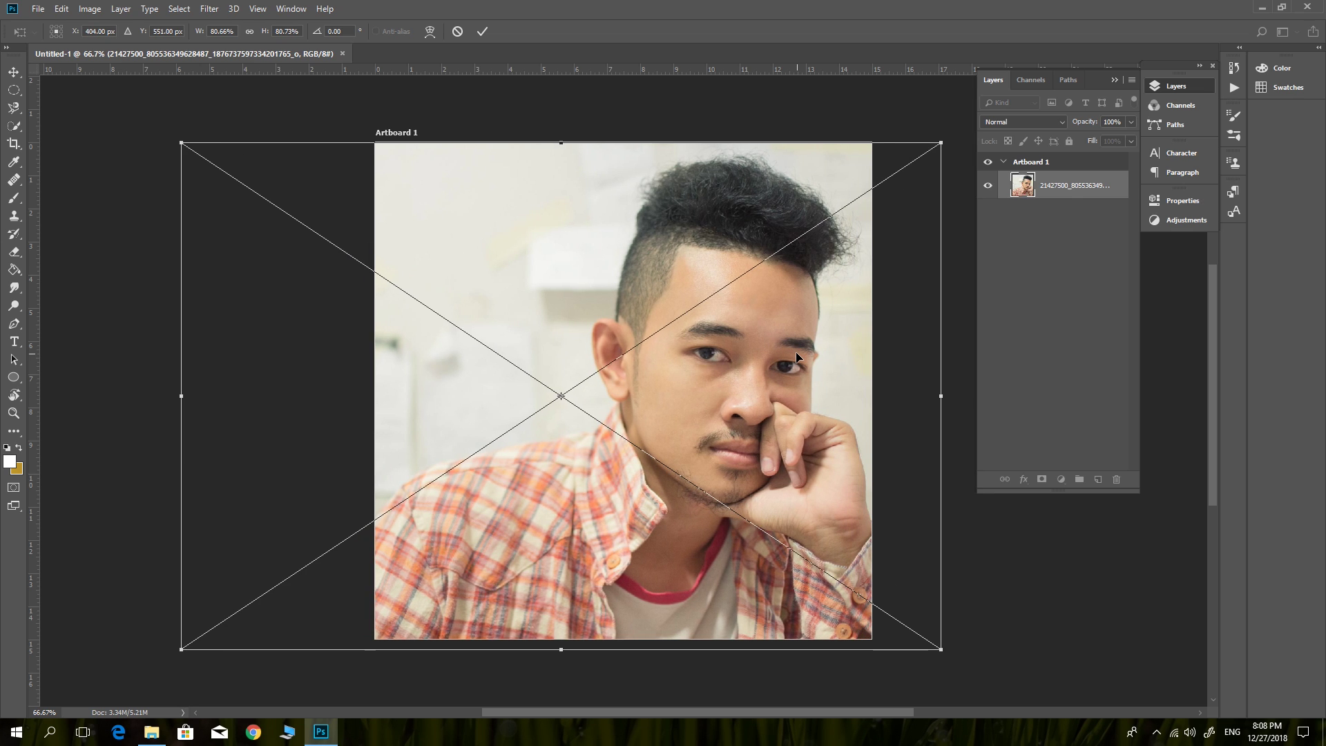
key(Return)
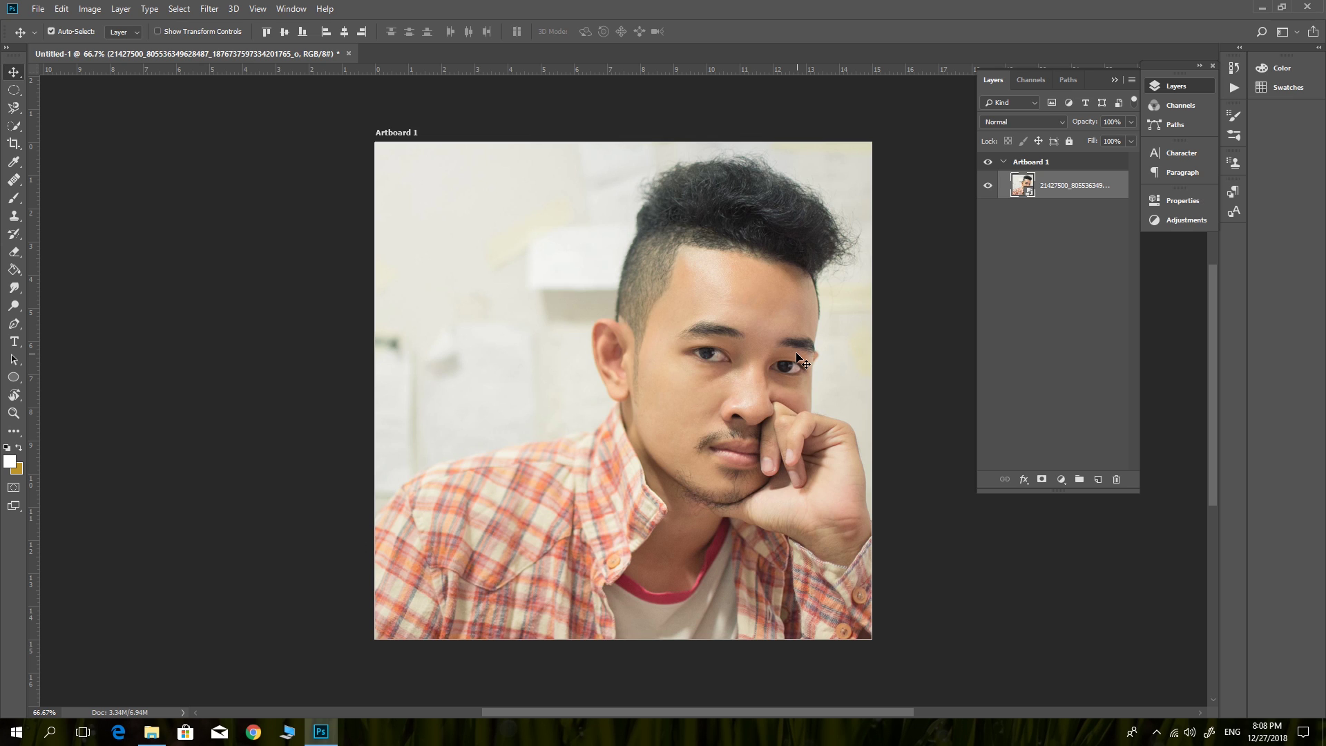
Start a text layer left of the man's face with the Sukhumvit Set font
key(t)
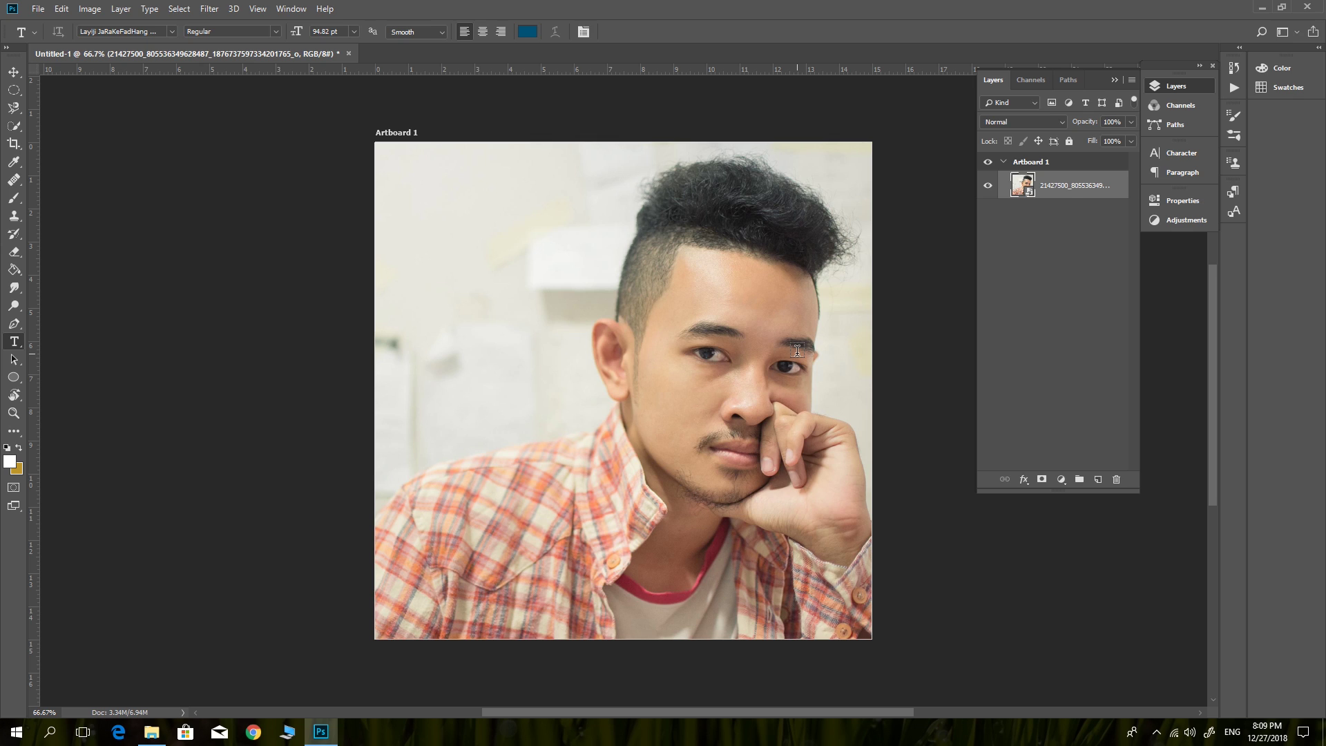
click(414, 293)
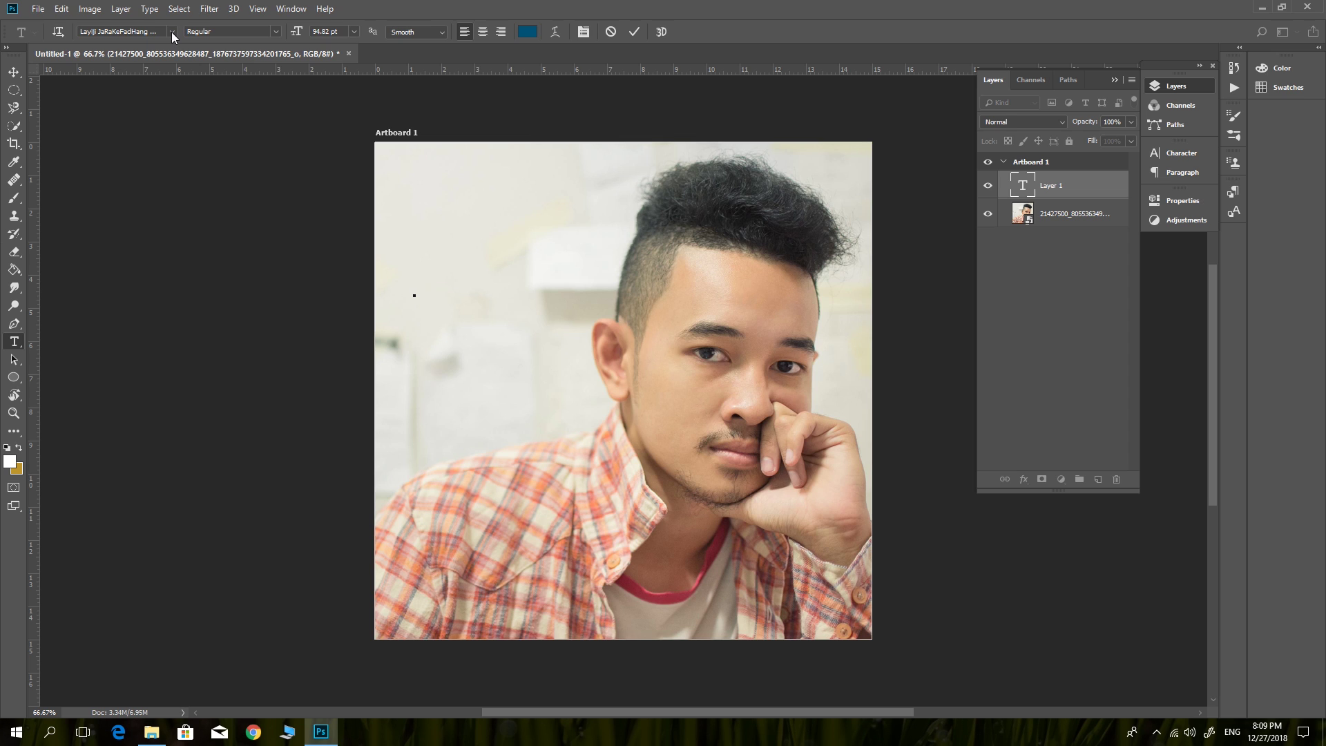
click(172, 32)
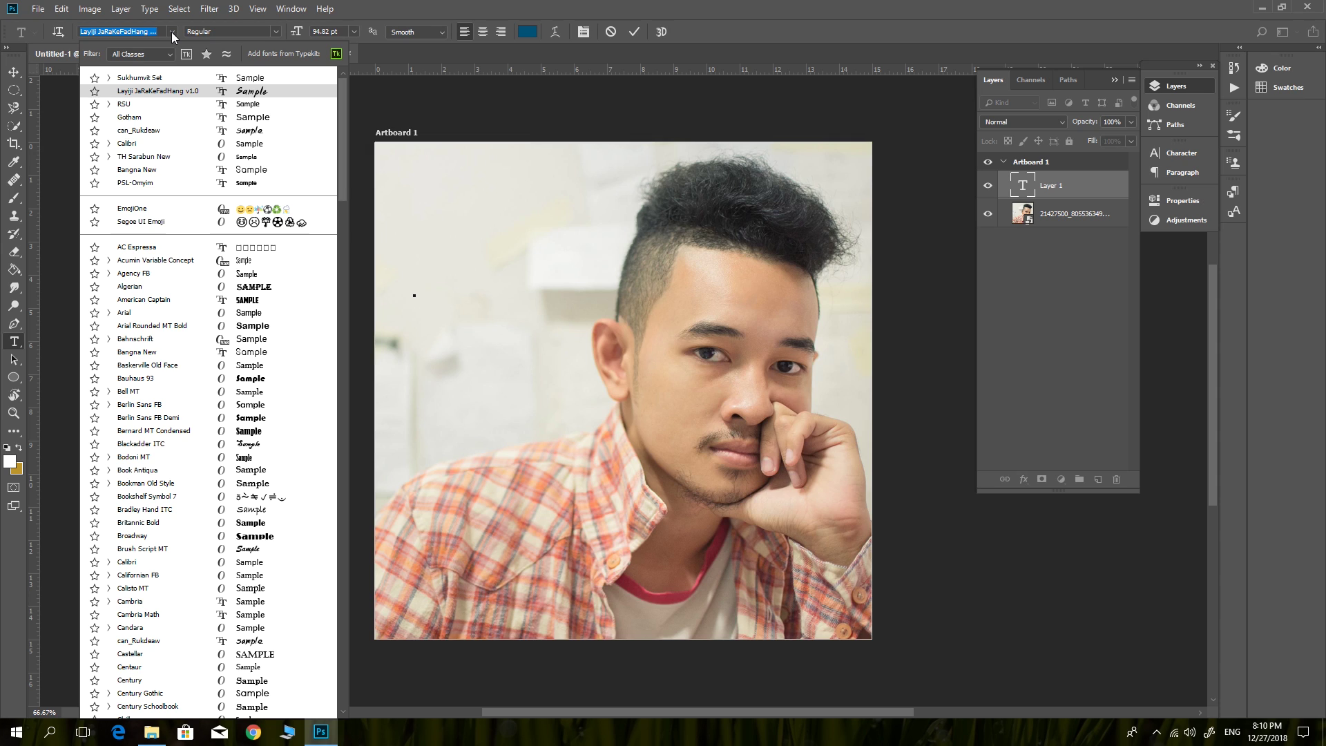
click(172, 79)
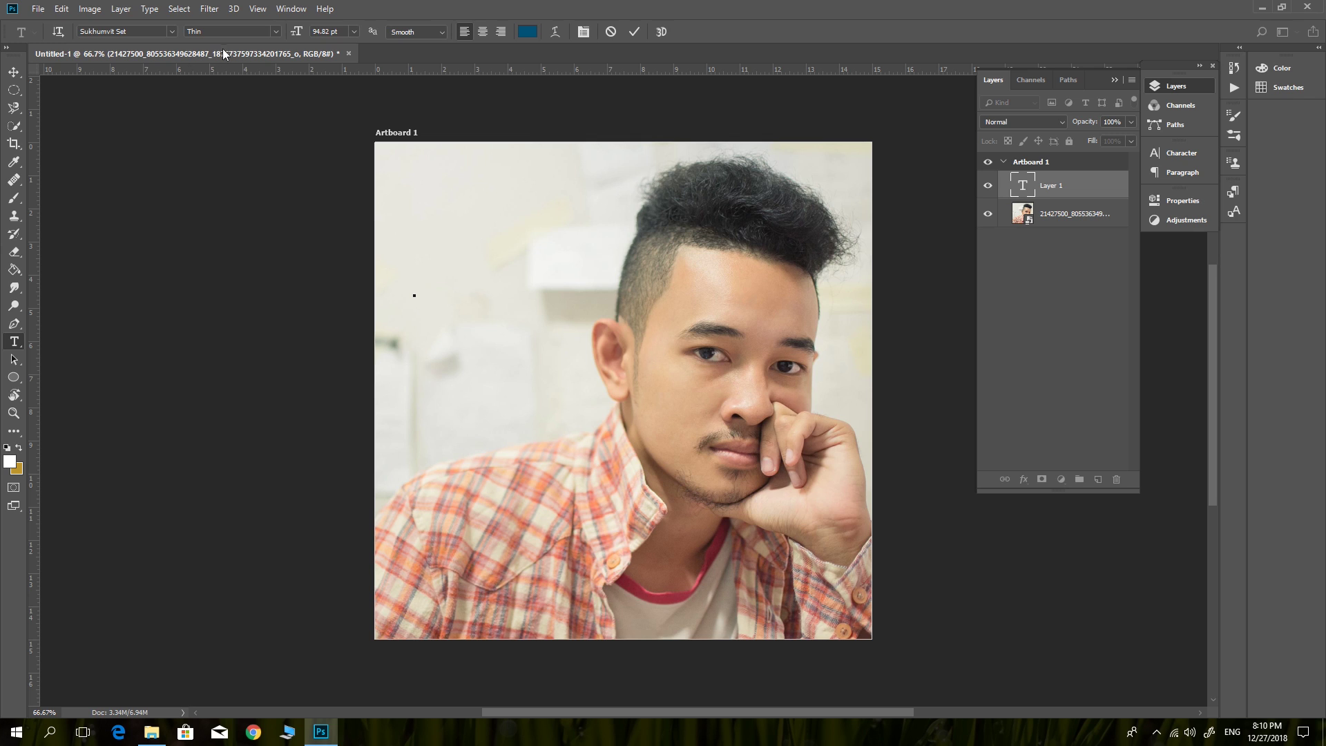
click(276, 31)
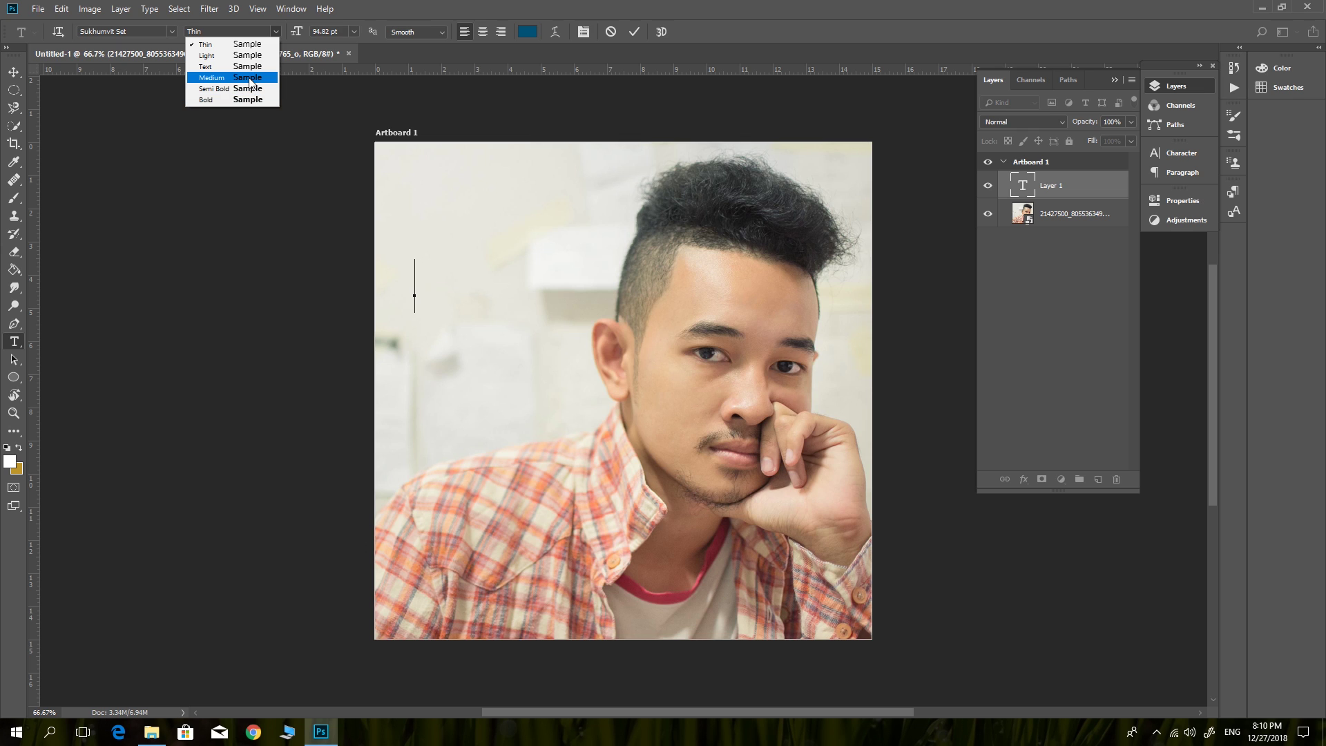
In Medium weight, type 'สวัสดีปีใหม่' with '2019' on a second line, then select all text
click(251, 78)
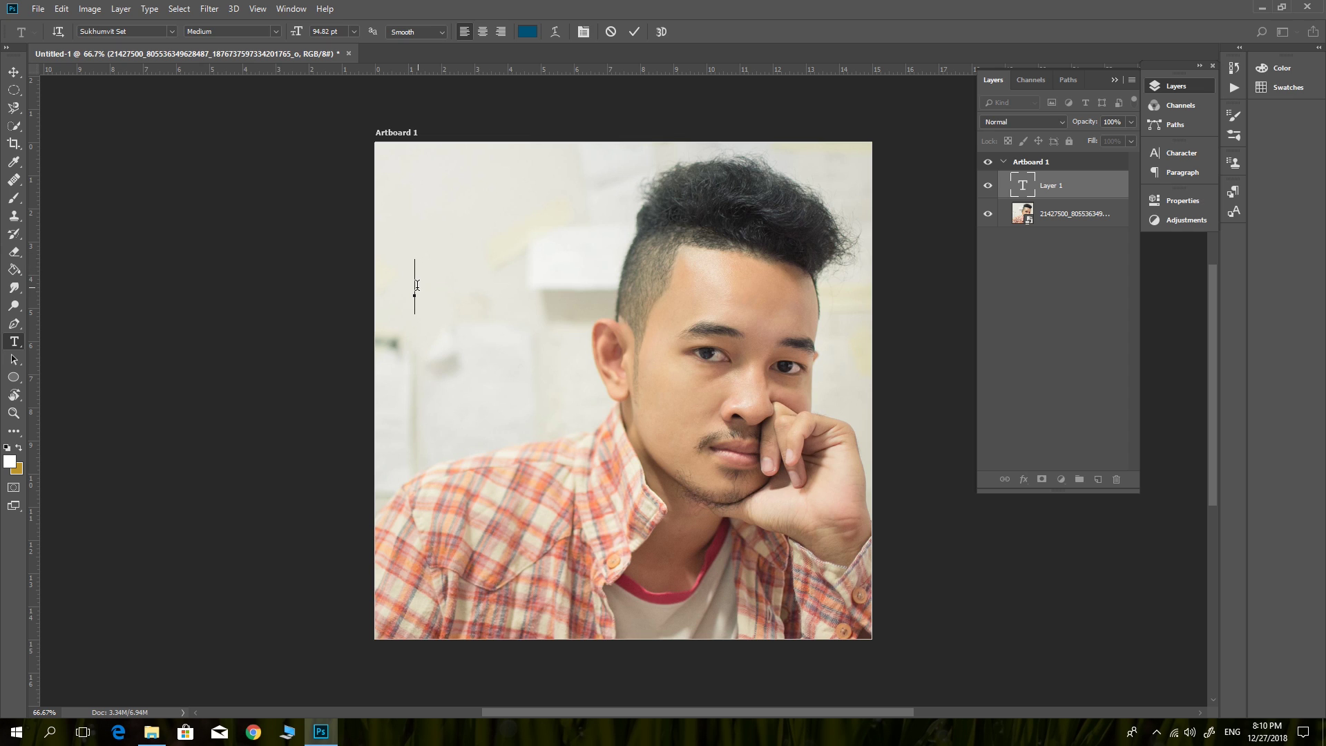
text(สวัสดีปีใหม่)
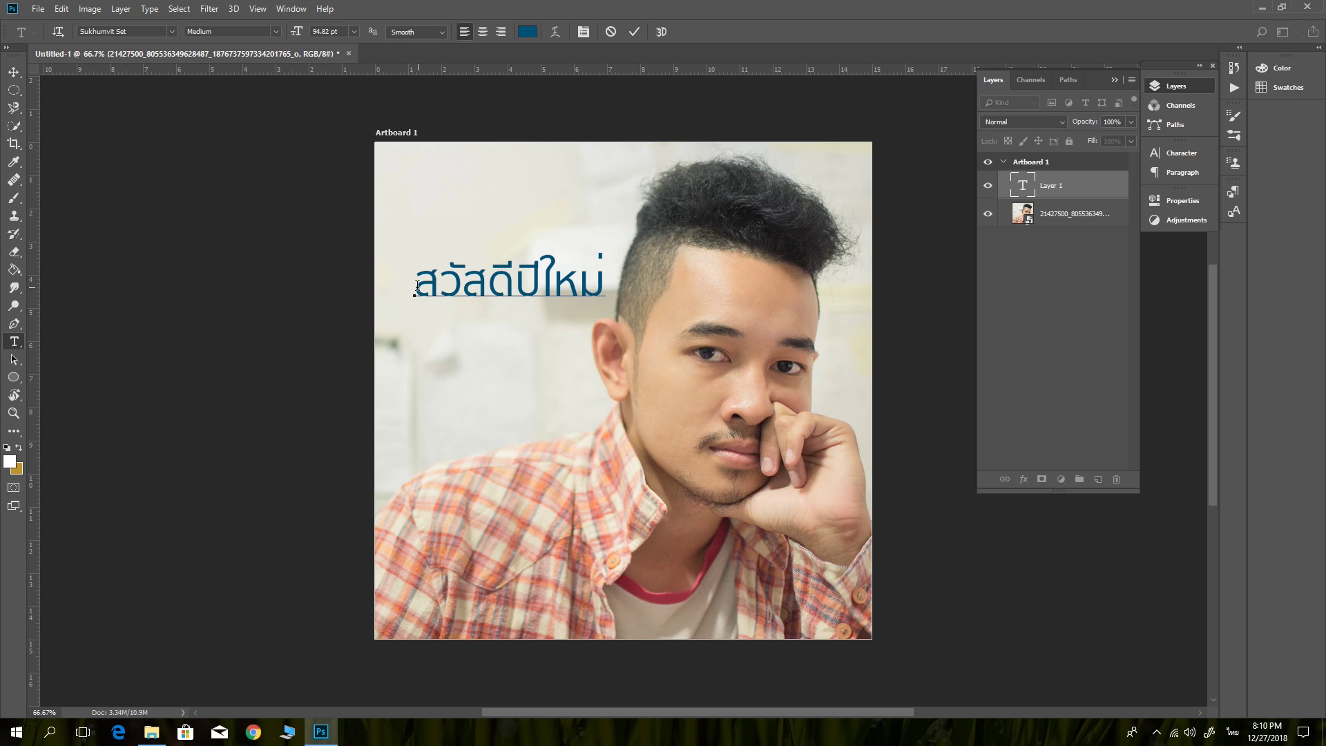
key(Return)
text(2019)
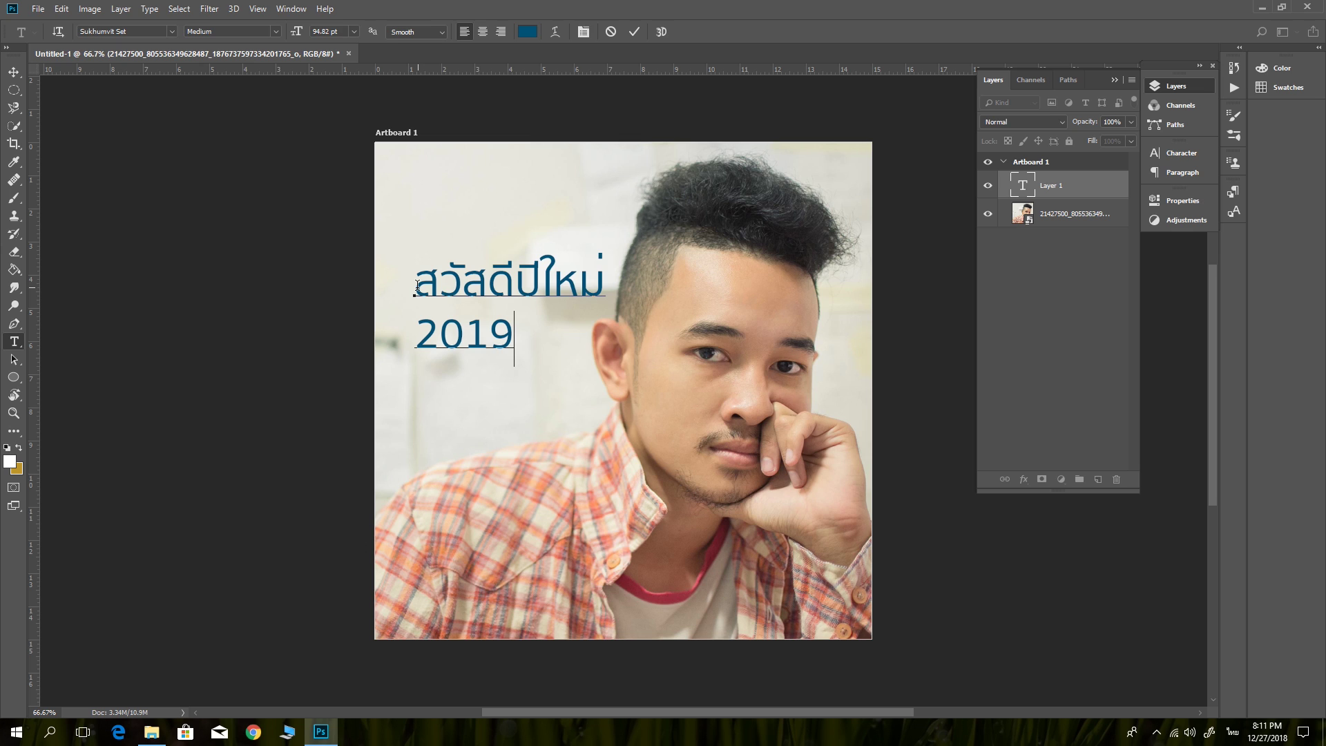
key(ctrl)
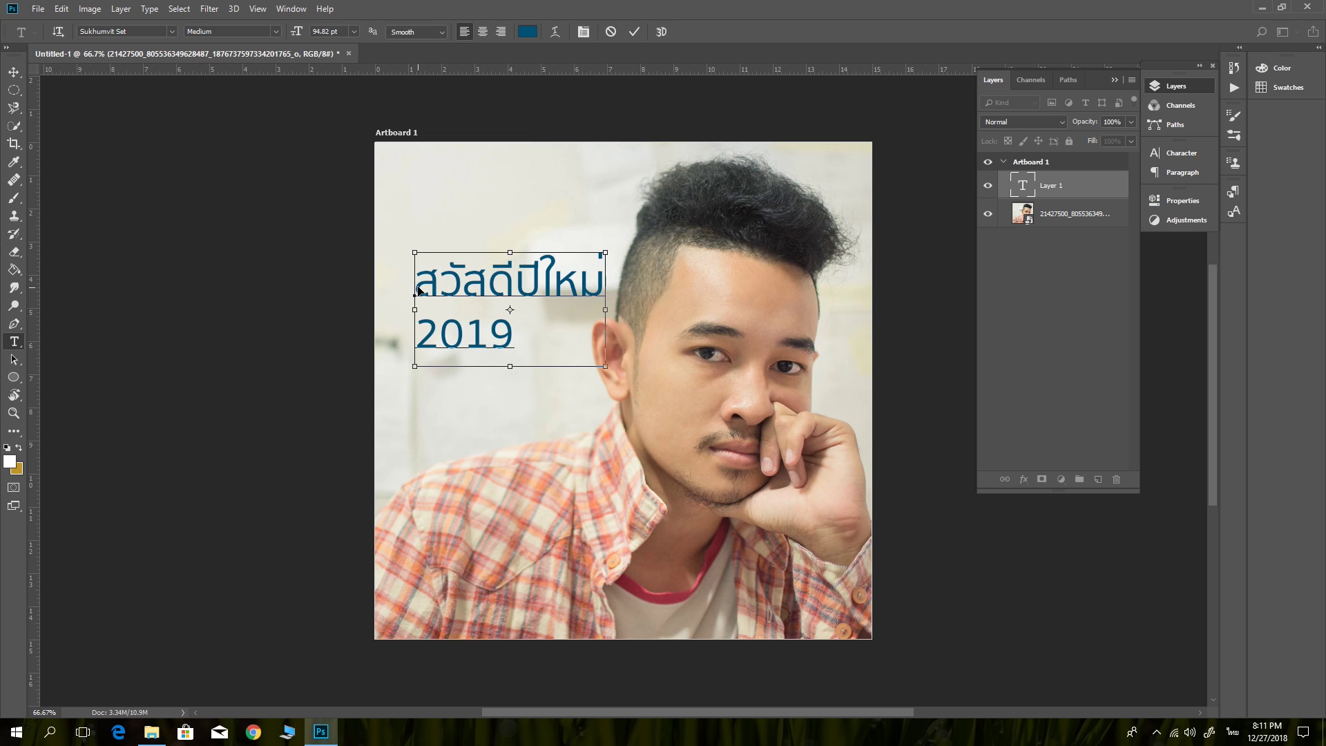
key(ctrl+a)
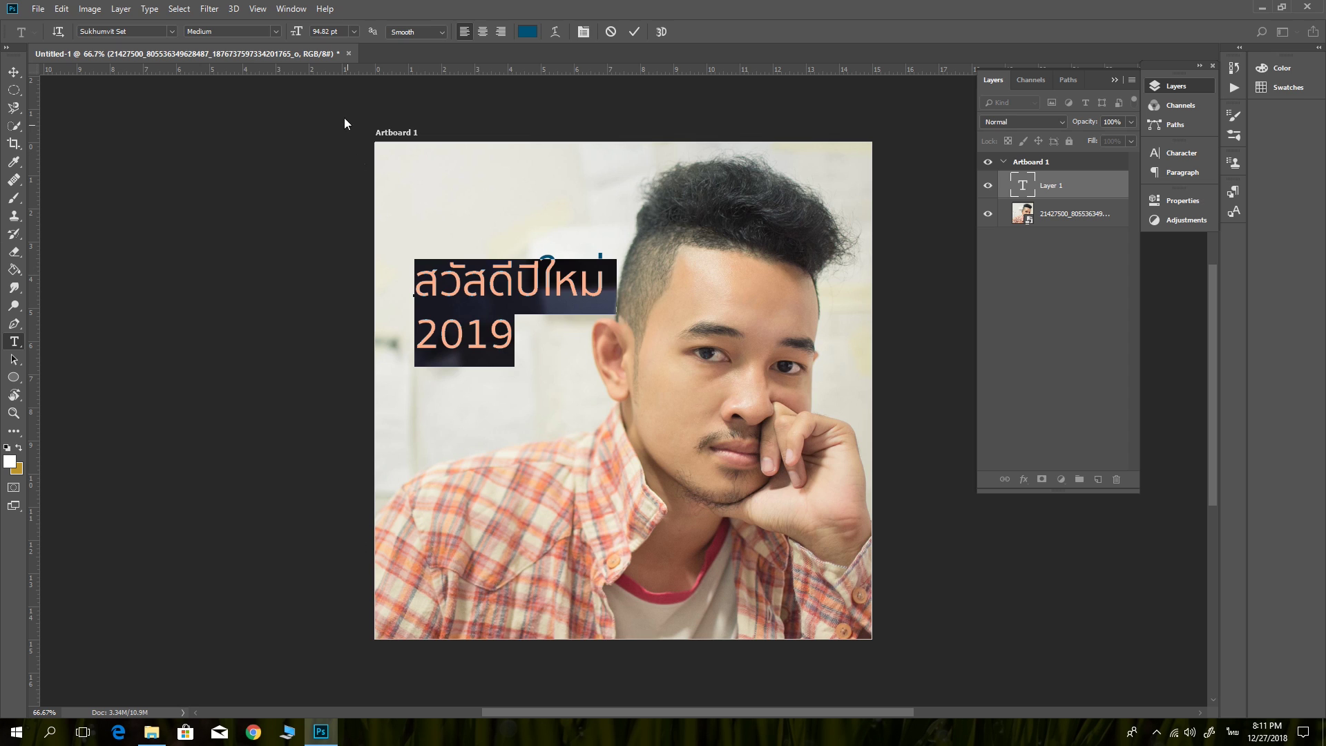
In the Character panel, make the text Bold and bright blue (15b5ff)
click(289, 9)
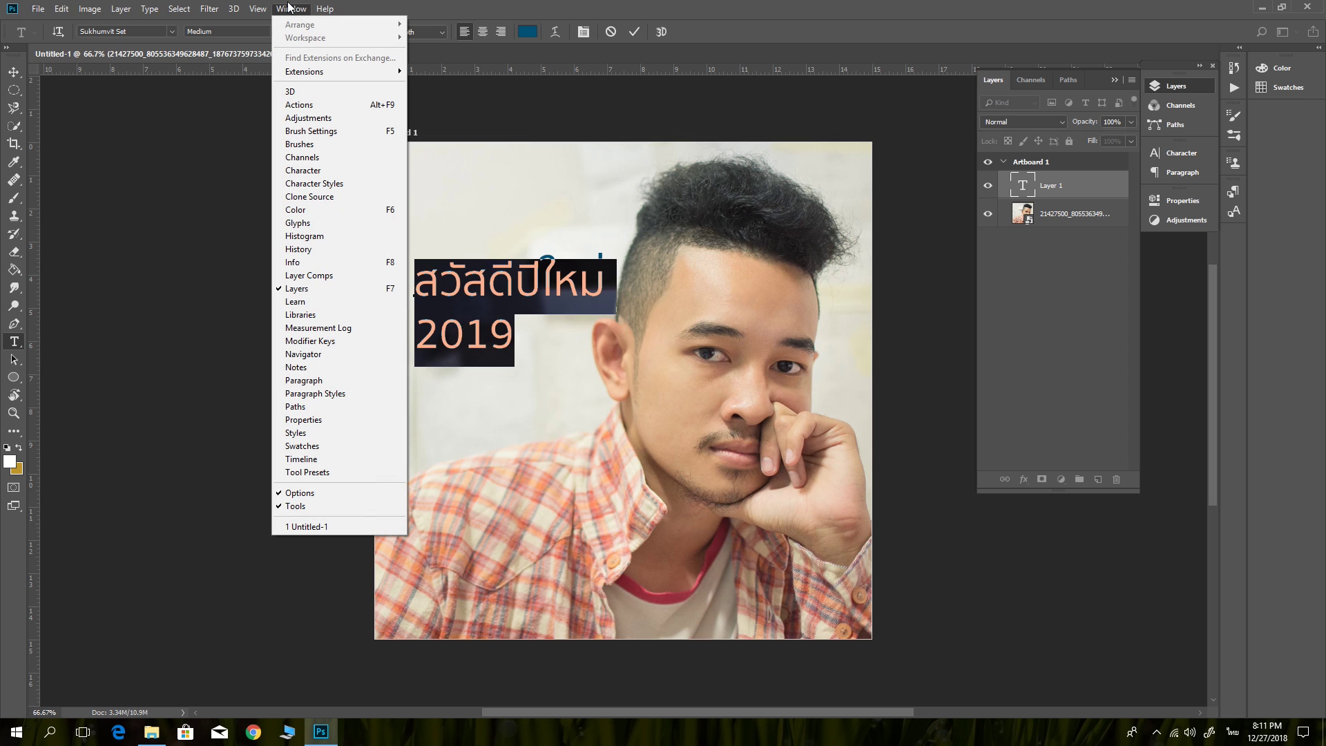
click(316, 172)
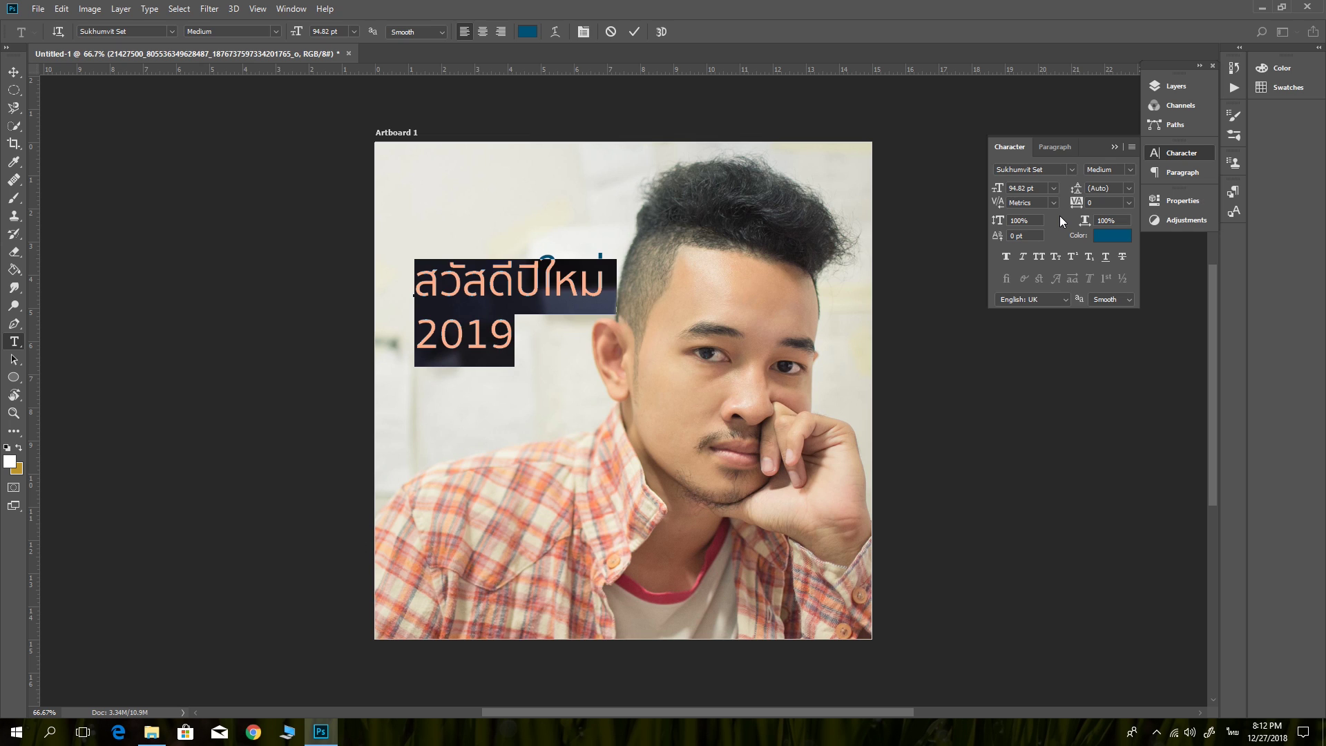
click(1126, 169)
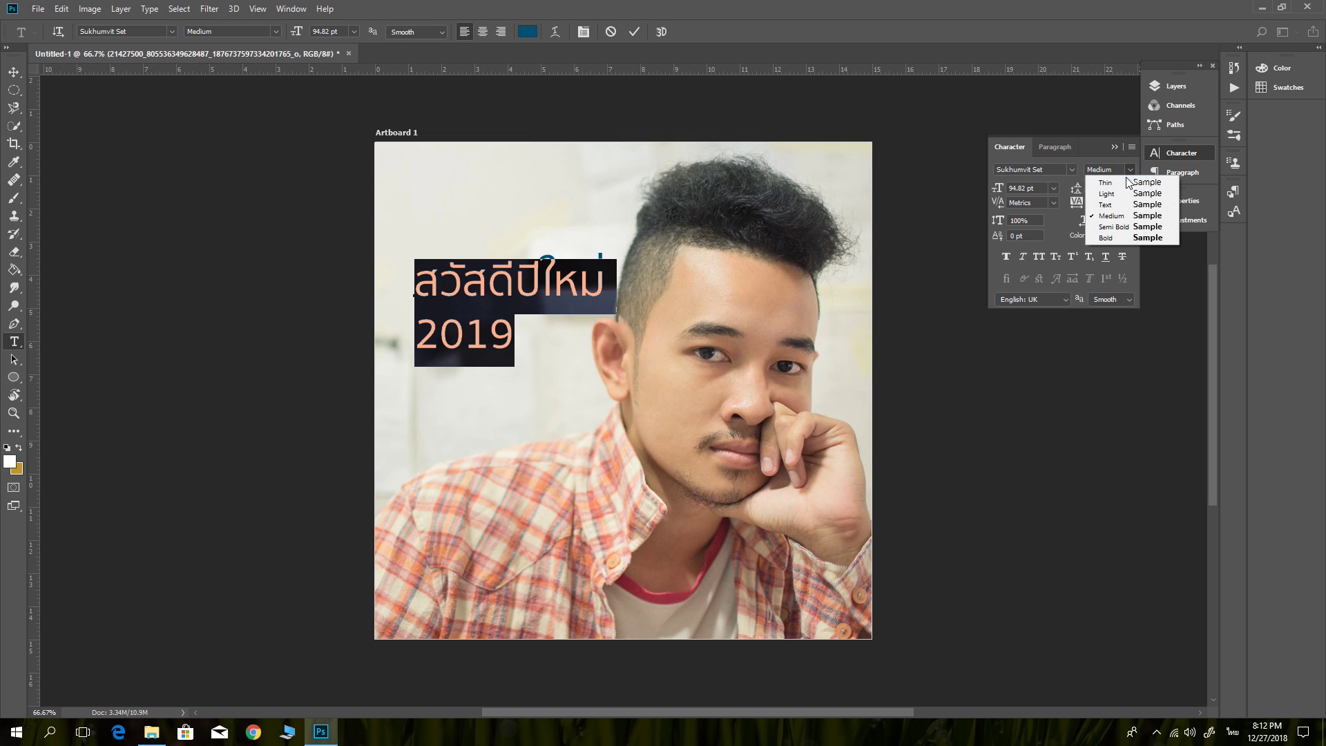
click(1105, 237)
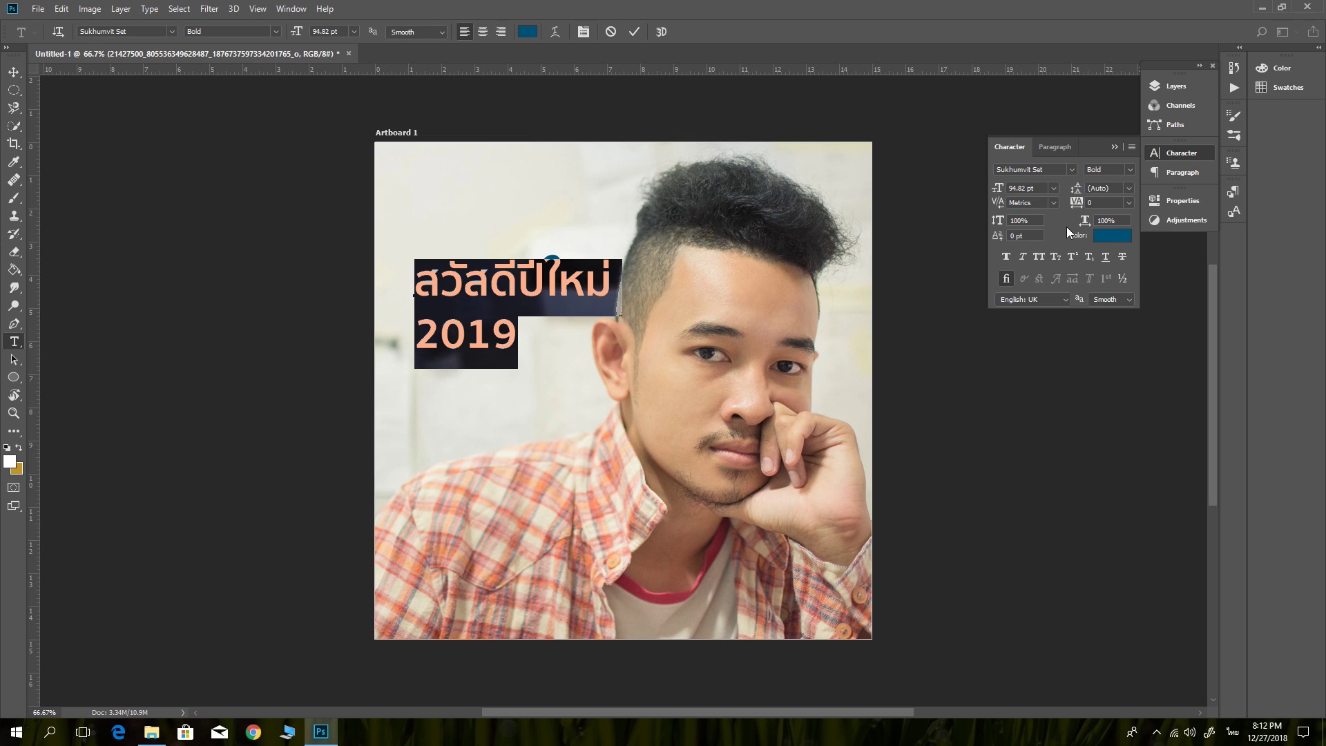
click(1111, 236)
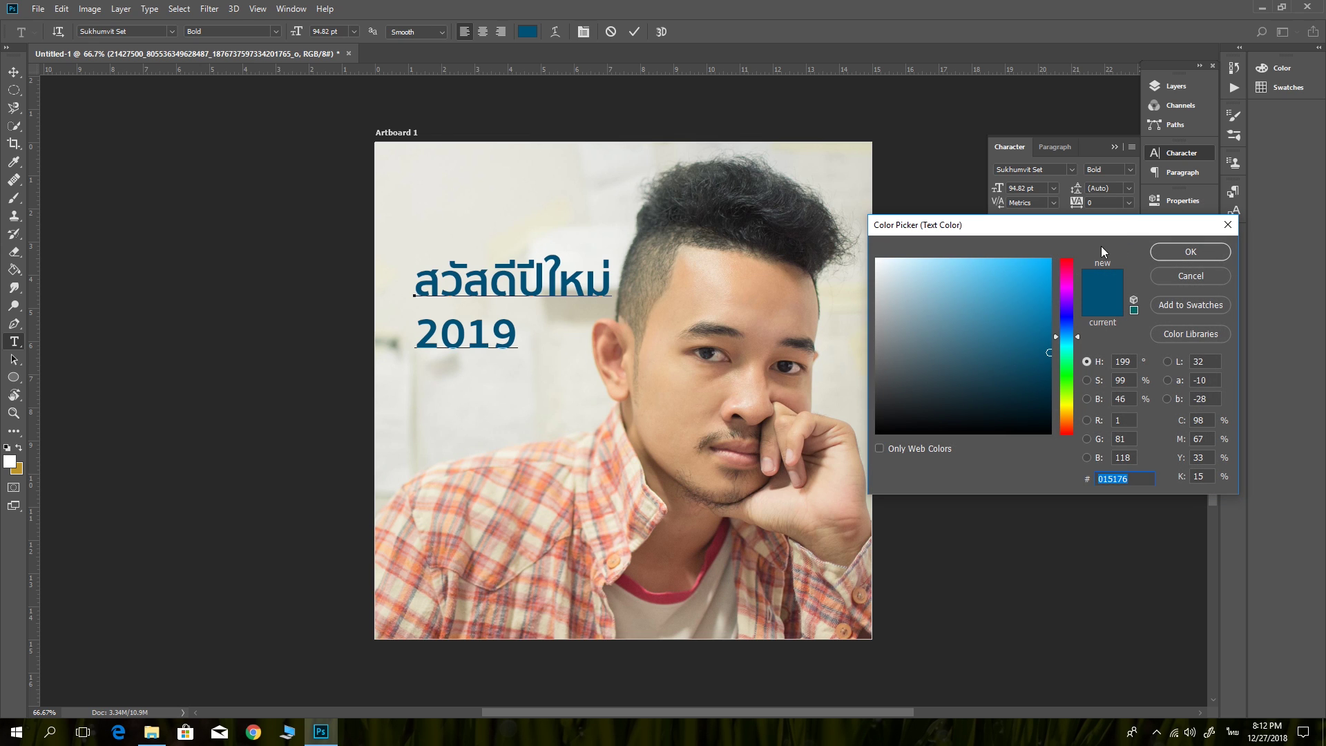
drag(1047, 298, 1038, 258)
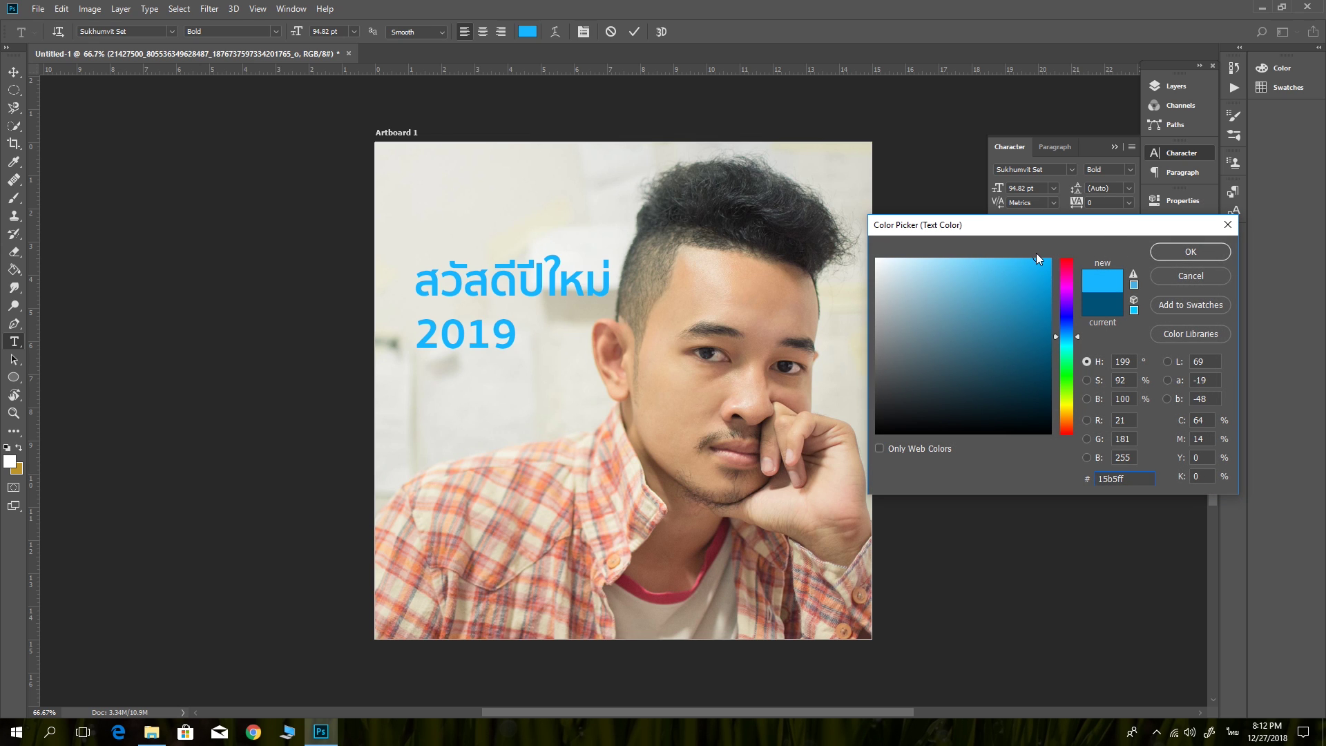
click(1168, 256)
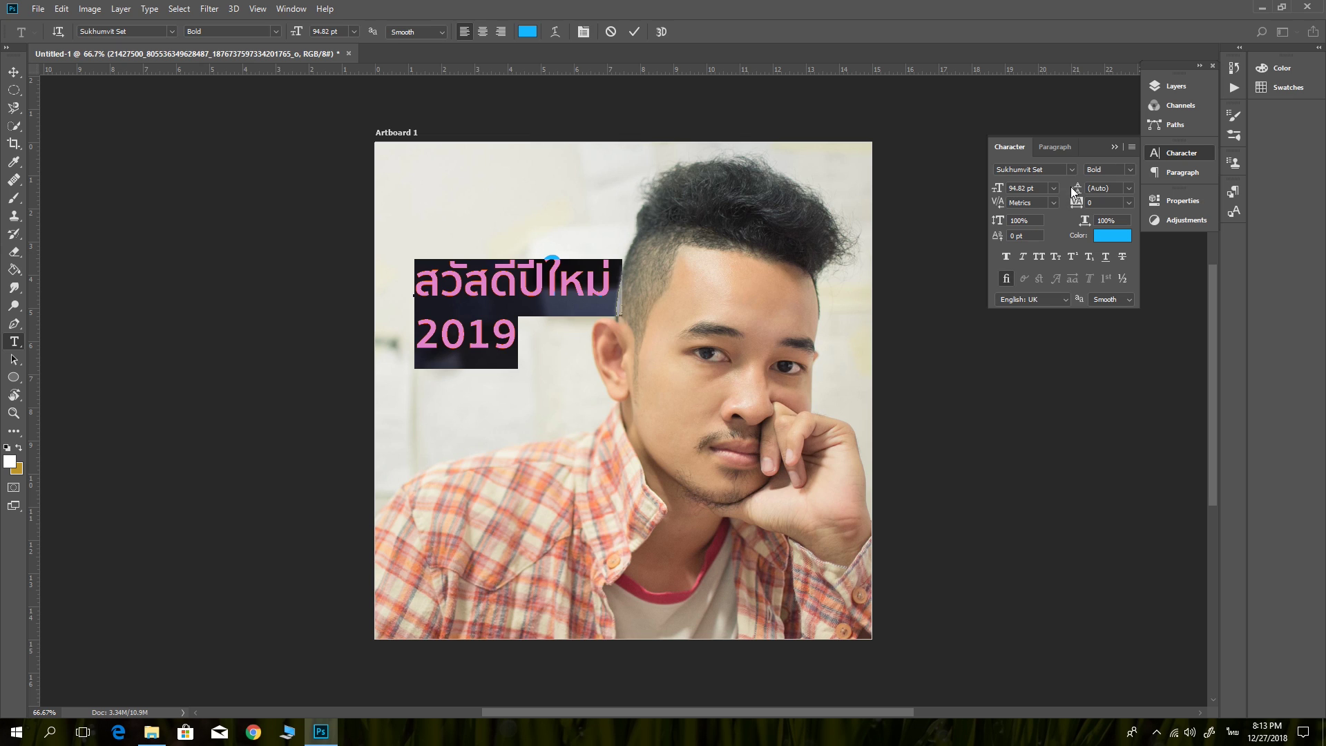
Set the leading to 124 pt and select the 2019 line
drag(1070, 187, 1095, 187)
click(508, 342)
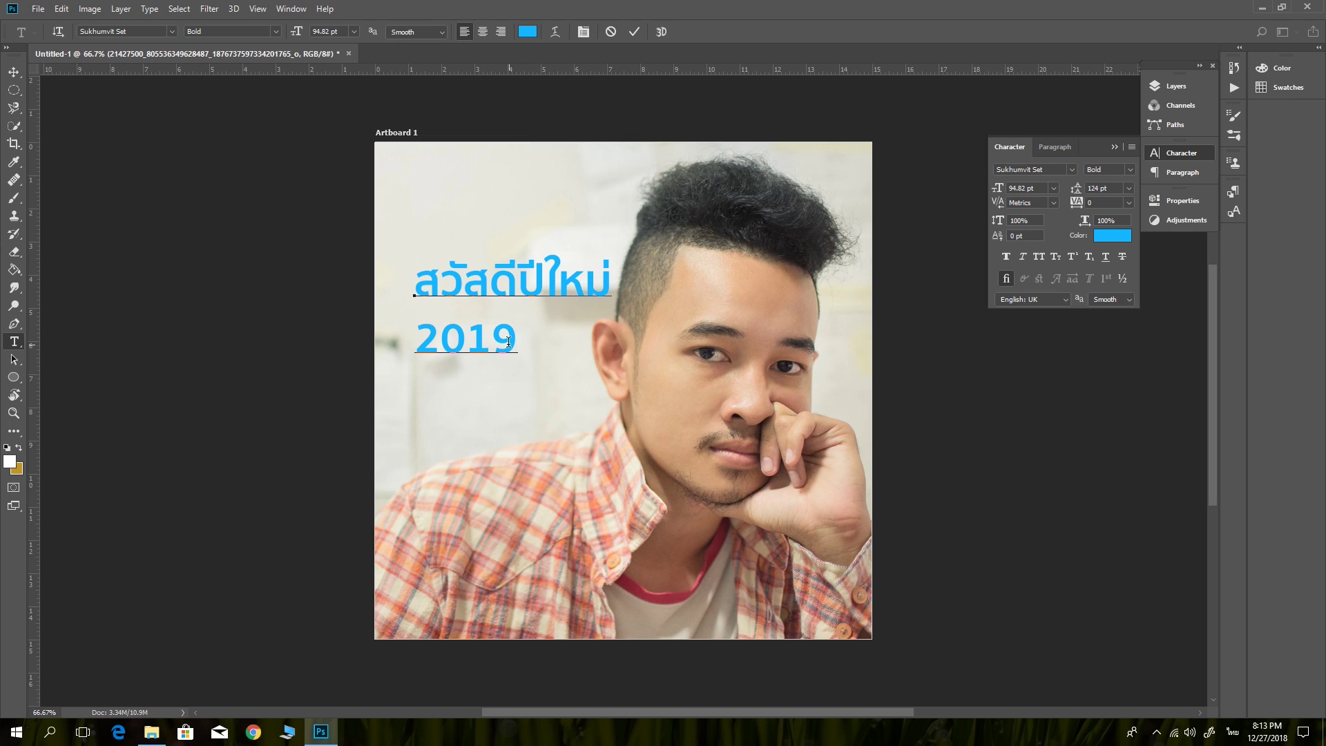
drag(516, 341, 402, 341)
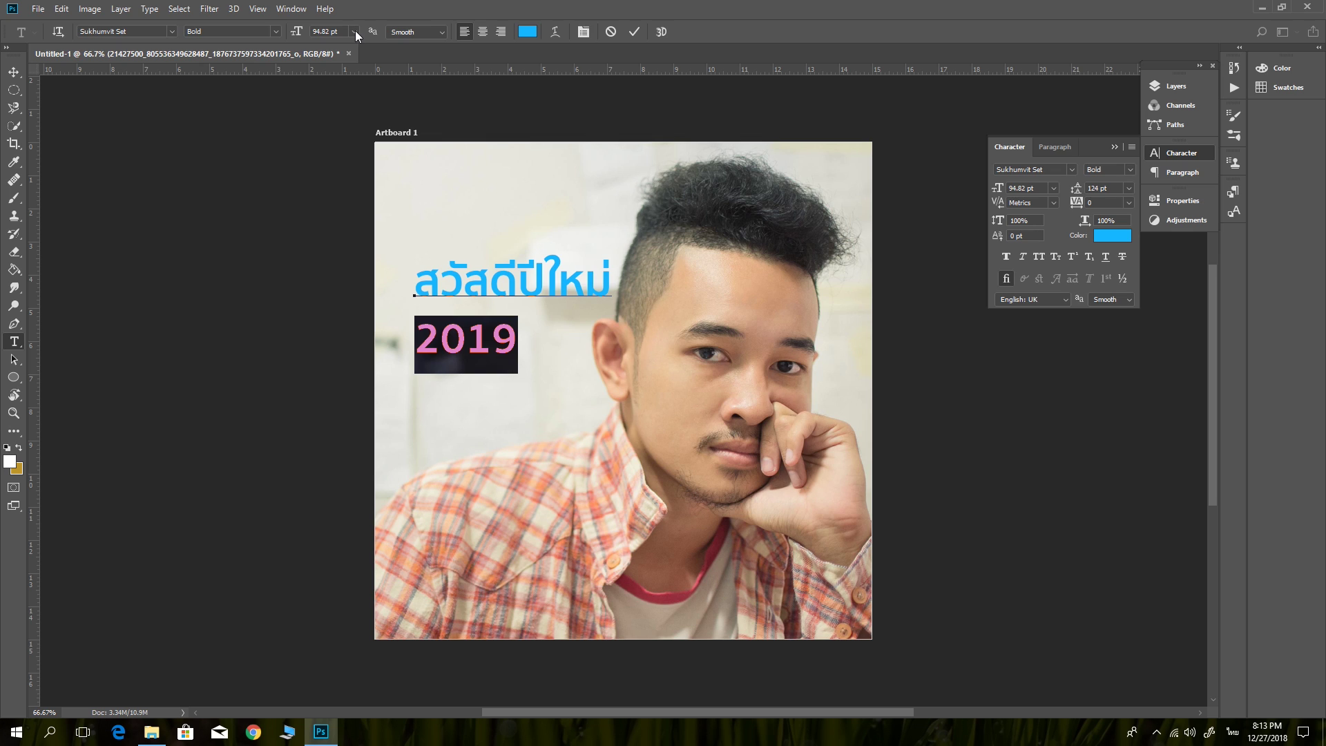
Set the 2019 line to 150 pt size with 150 pt leading
click(328, 31)
text(150)
key(Return)
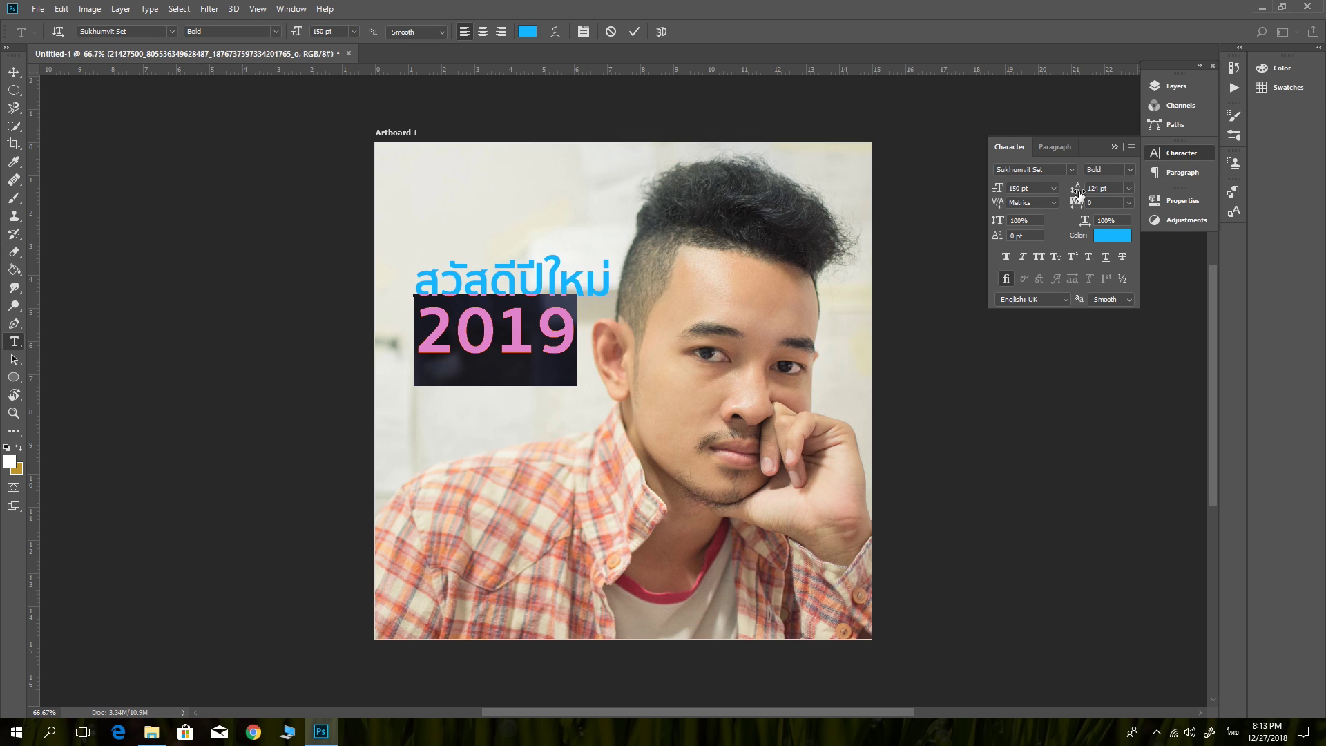
drag(1079, 194, 1098, 195)
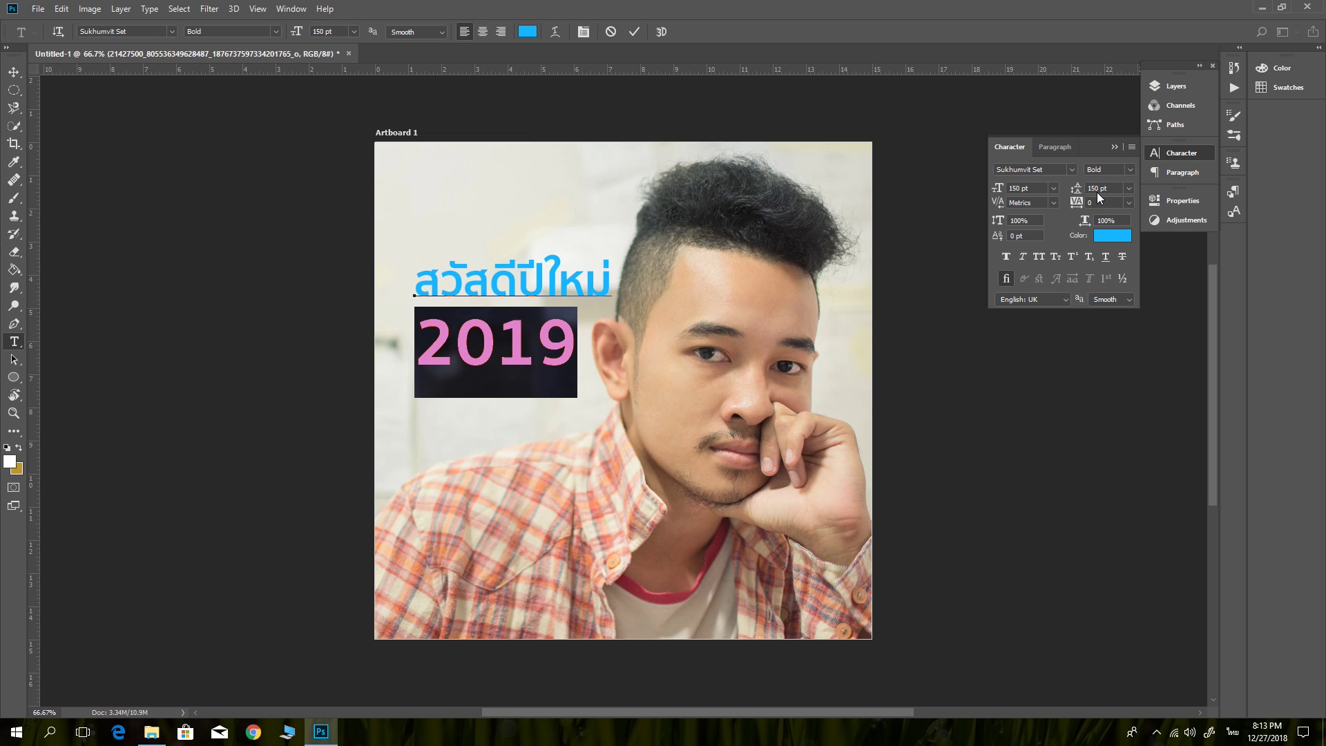
Centre-align both lines and move the text block onto the portrait left of the face
click(482, 32)
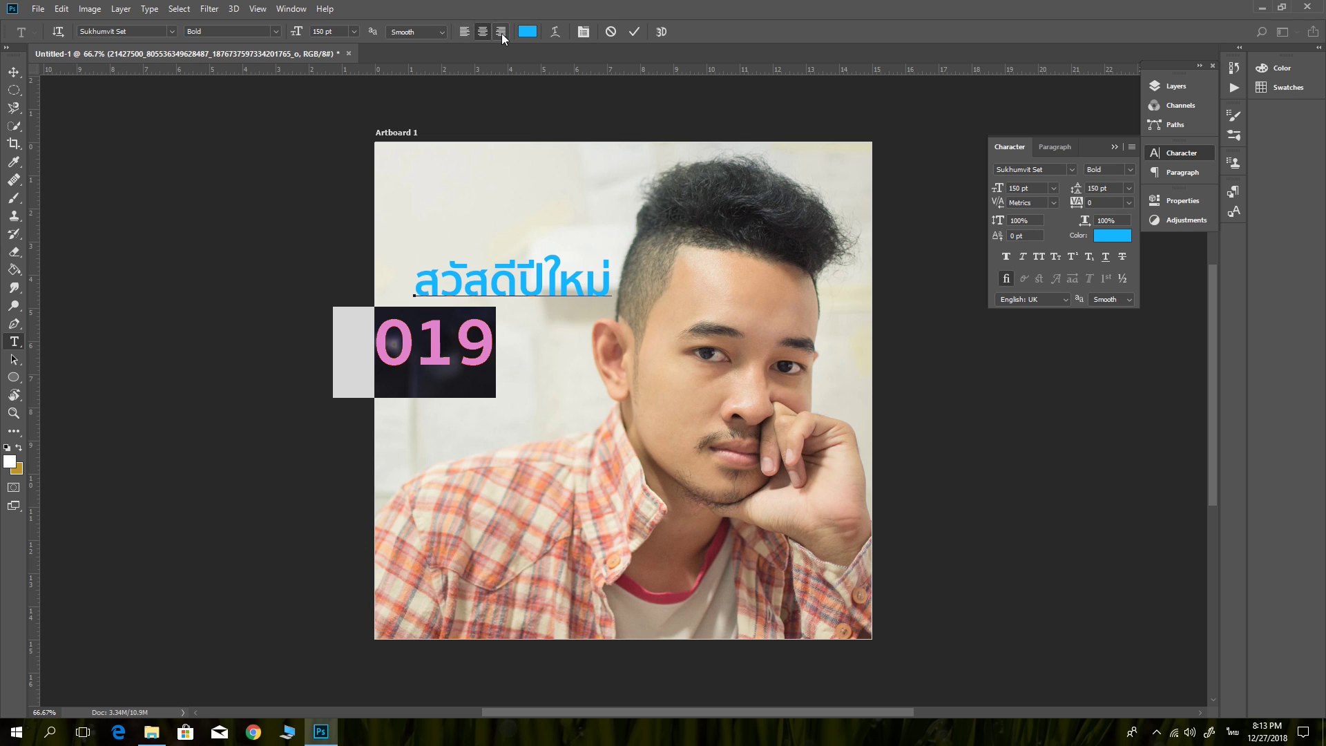
click(501, 33)
click(462, 32)
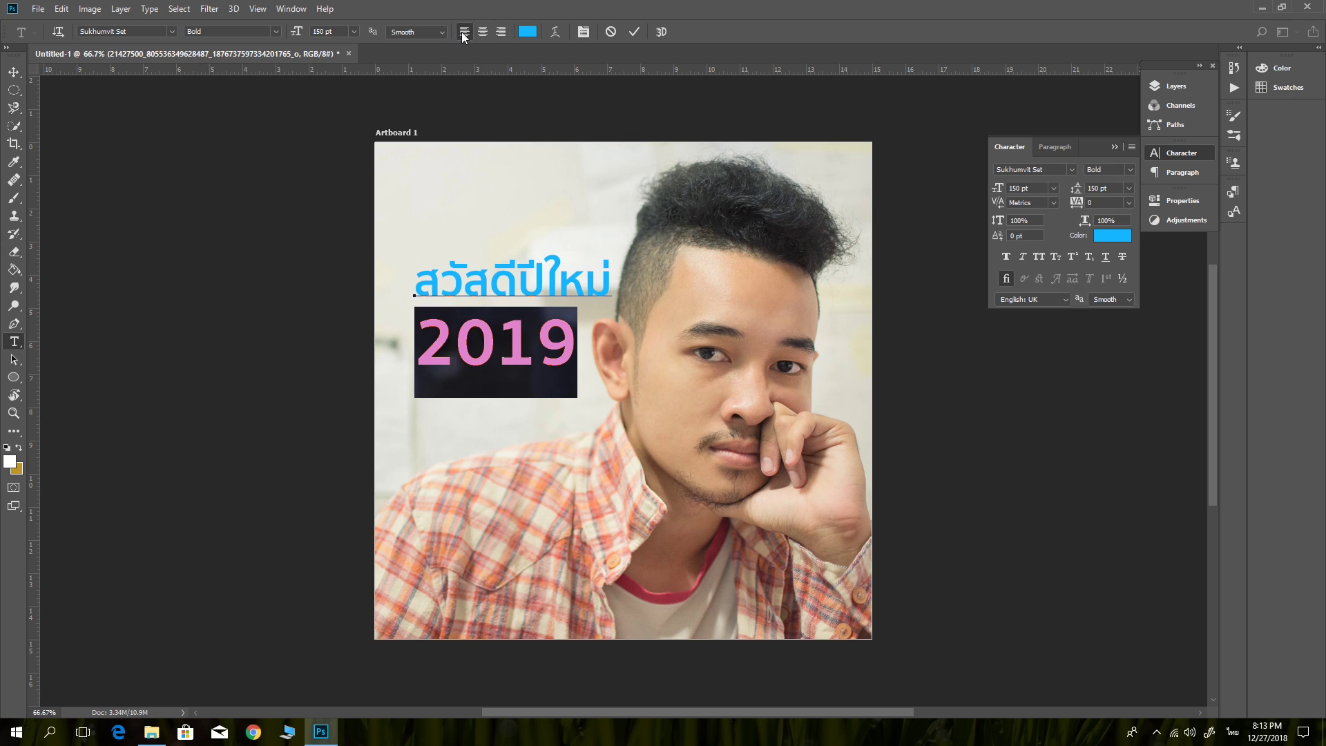
click(482, 290)
key(ctrl+a)
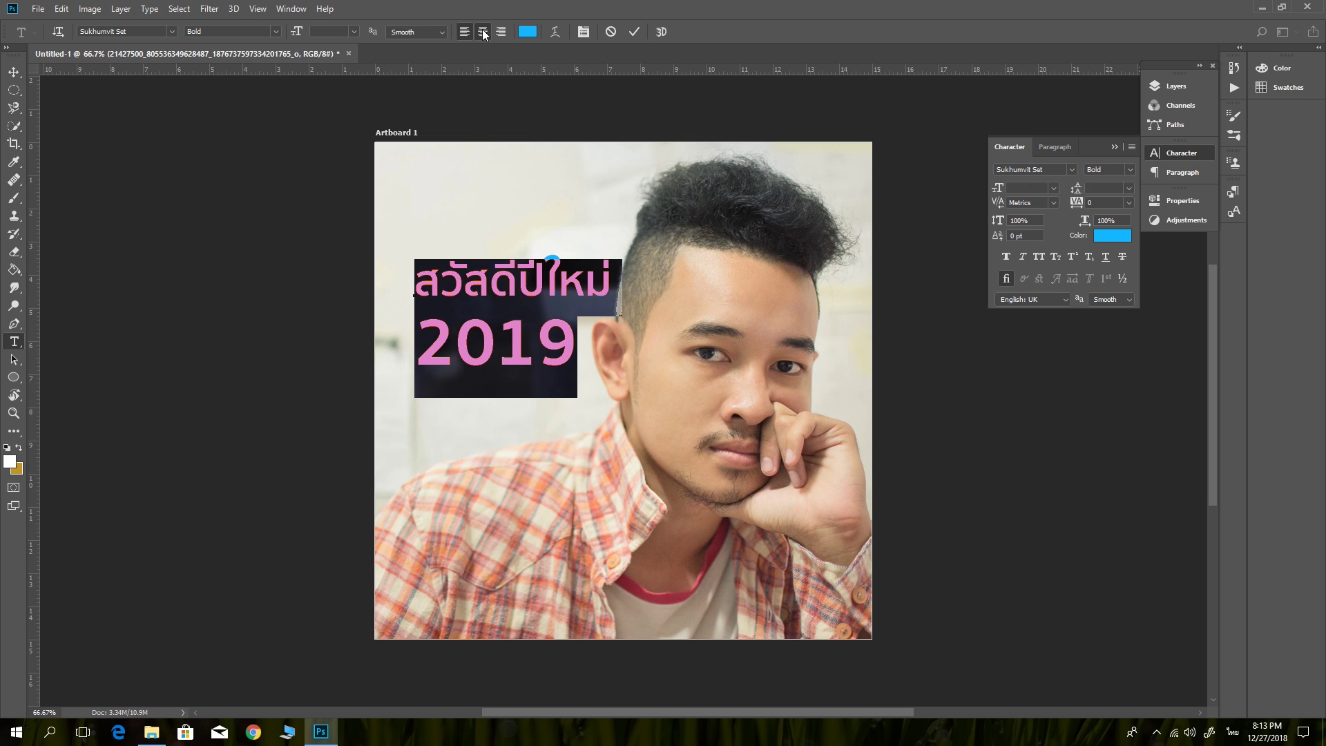
click(482, 31)
click(13, 71)
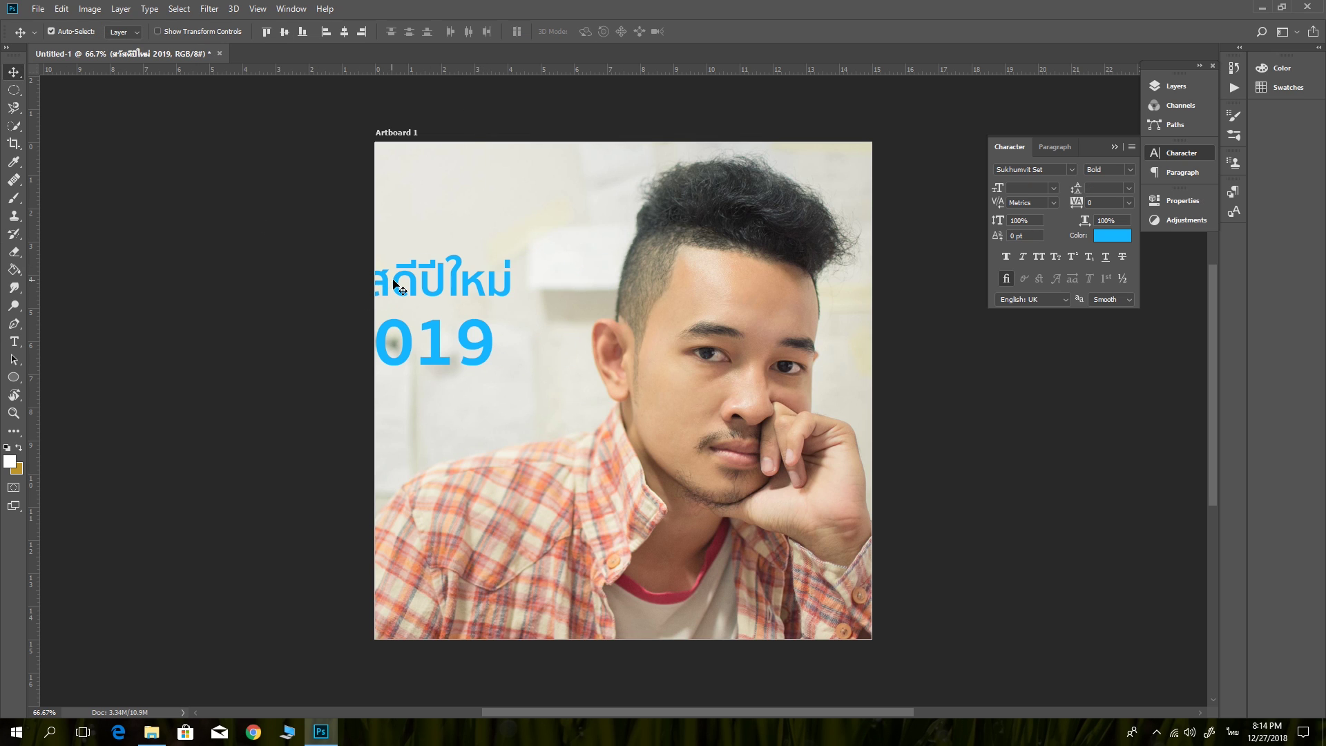
mouse_move(394, 283)
mouse_down()
mouse_move(487, 294)
mouse_move(473, 278)
mouse_up()
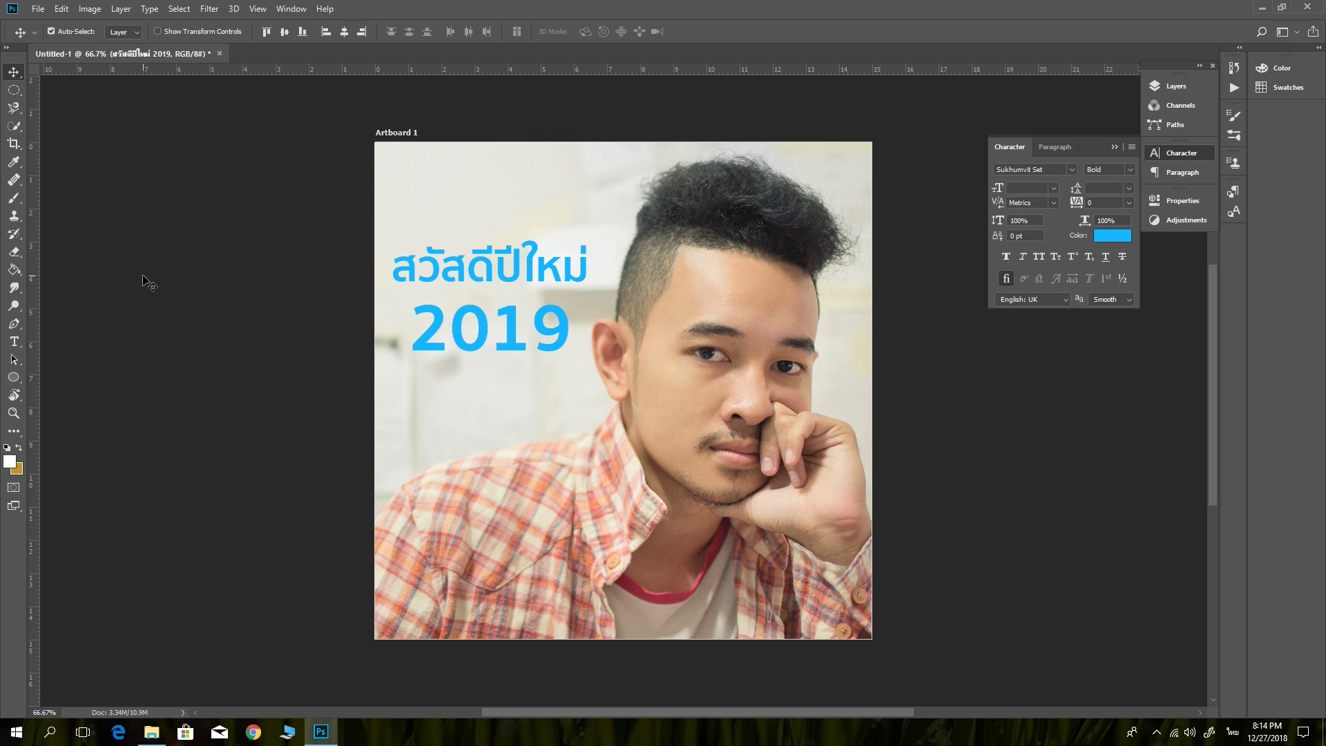